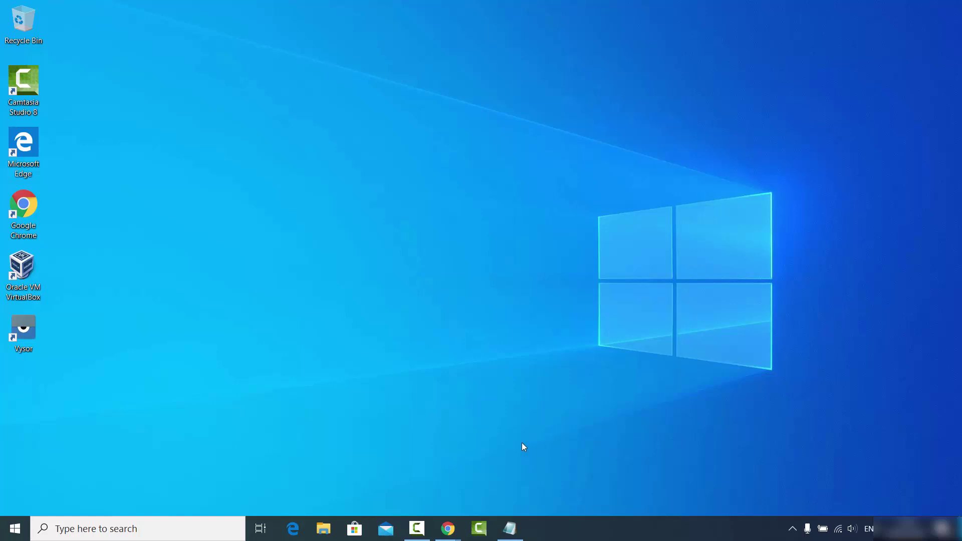
Step: Switch to Chrome's scrcpy search results, open the Genymobile/scrcpy GitHub repository, and select its web address
mouse_move(453, 523)
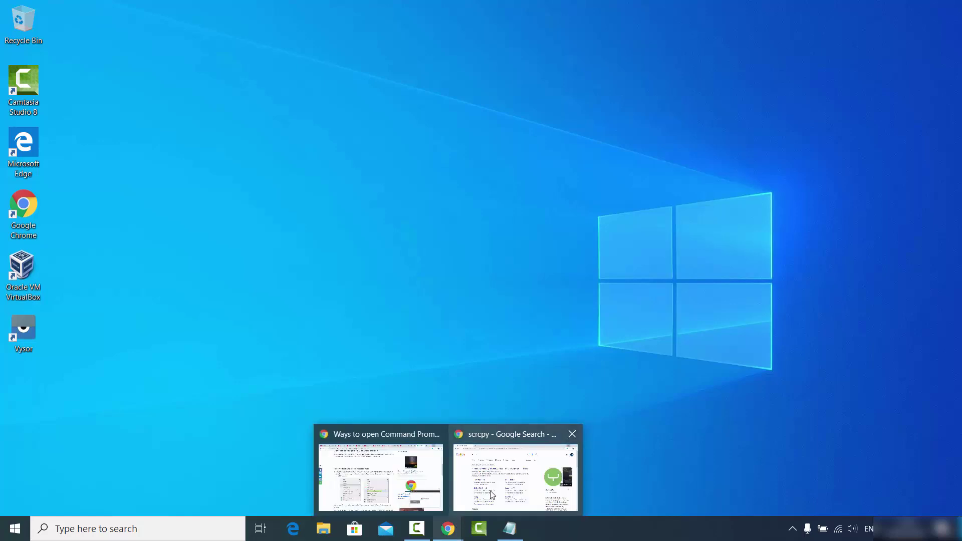
left_click(493, 492)
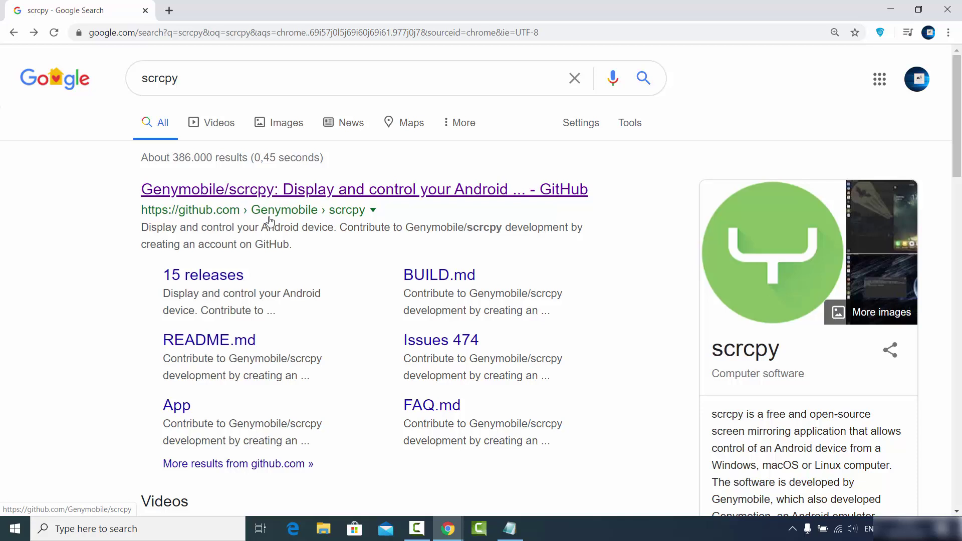
left_click(344, 198)
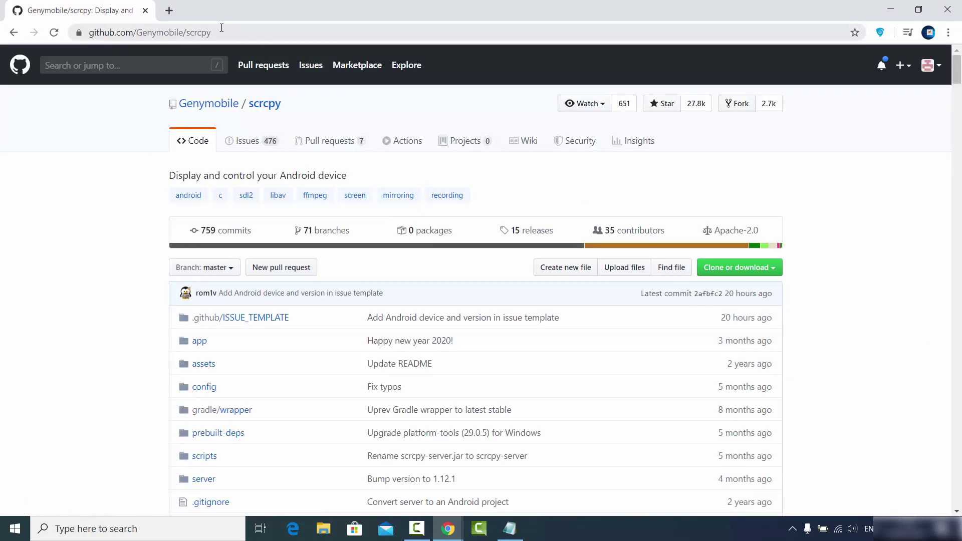
left_click(221, 27)
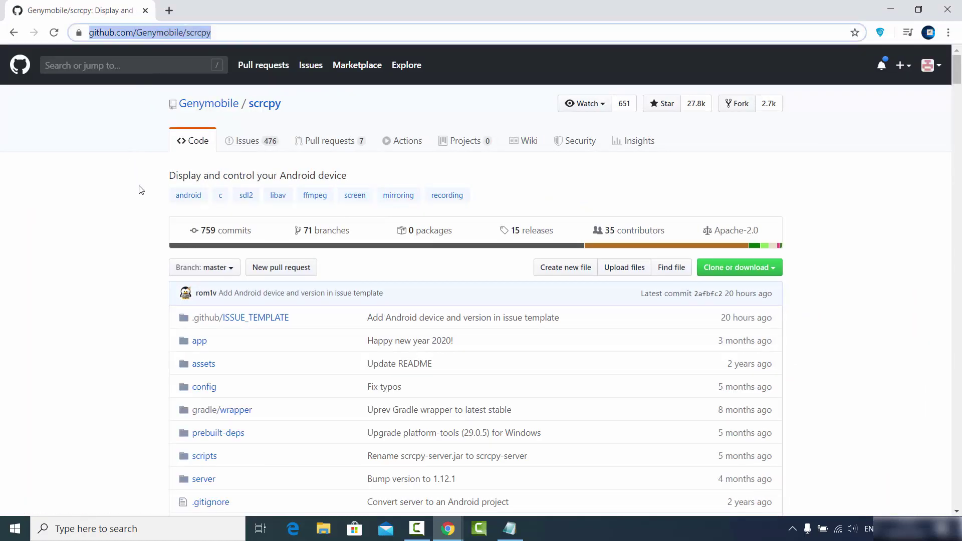
Step: Examine the README's introduction, feature list, requirements and installation instructions for Linux, Windows and macOS
scroll(144, 195, "down", 14)
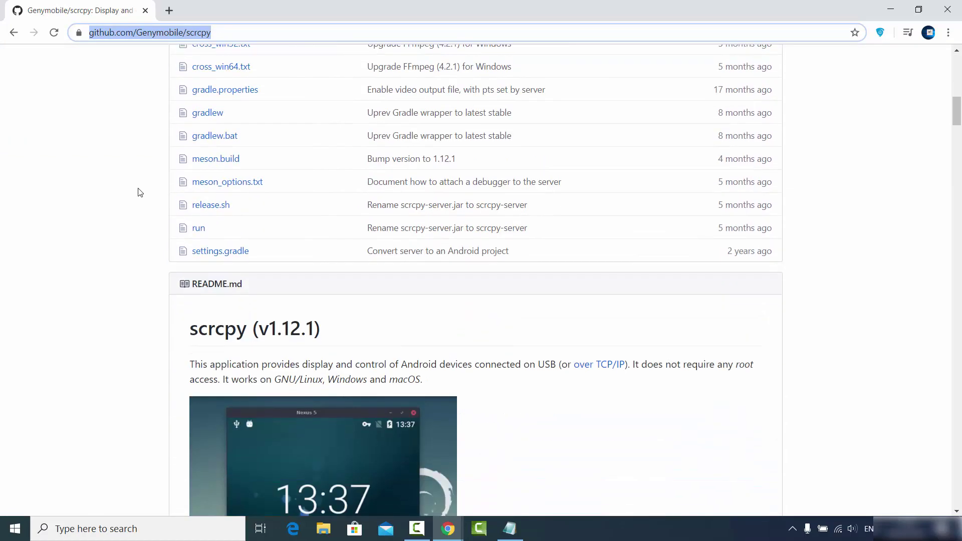
scroll(127, 197, "down", 3)
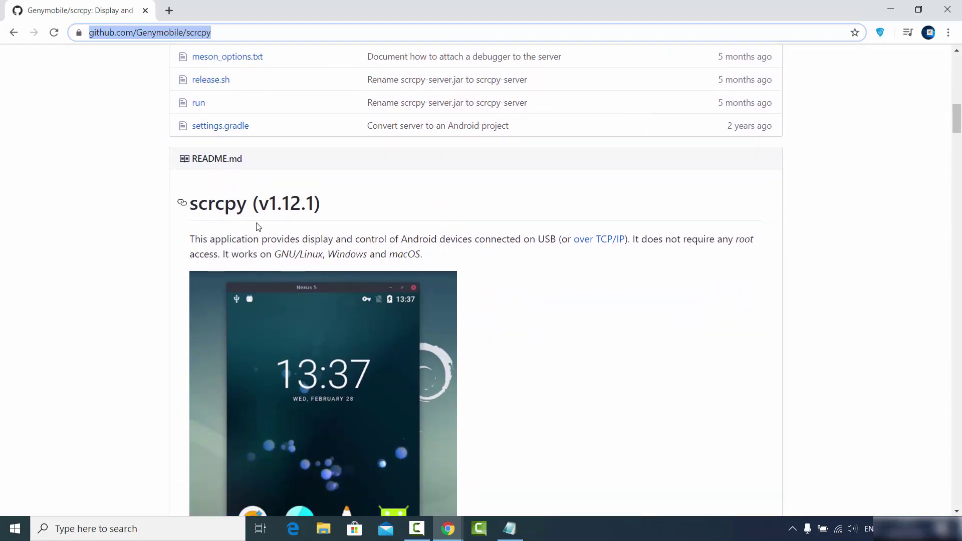
scroll(268, 218, "down", 1)
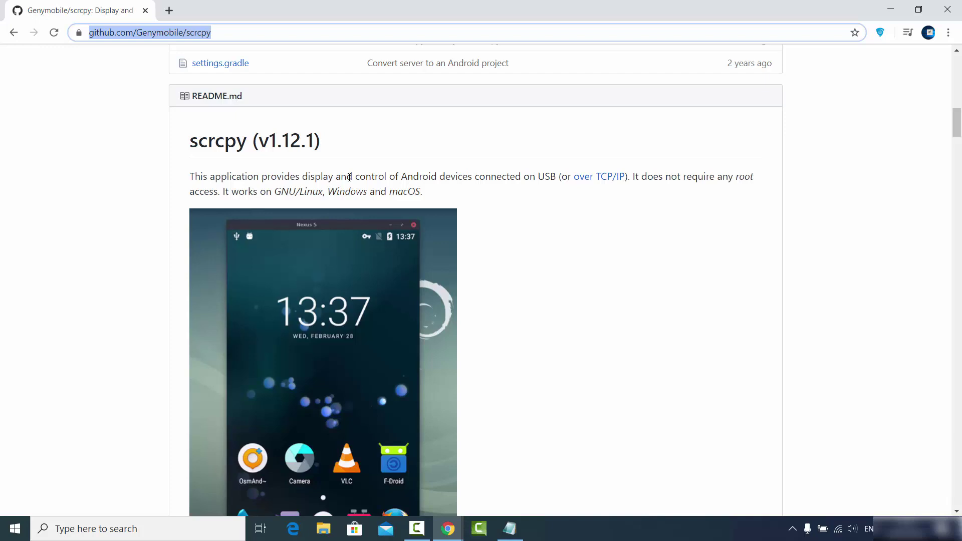
scroll(542, 197, "down", 6)
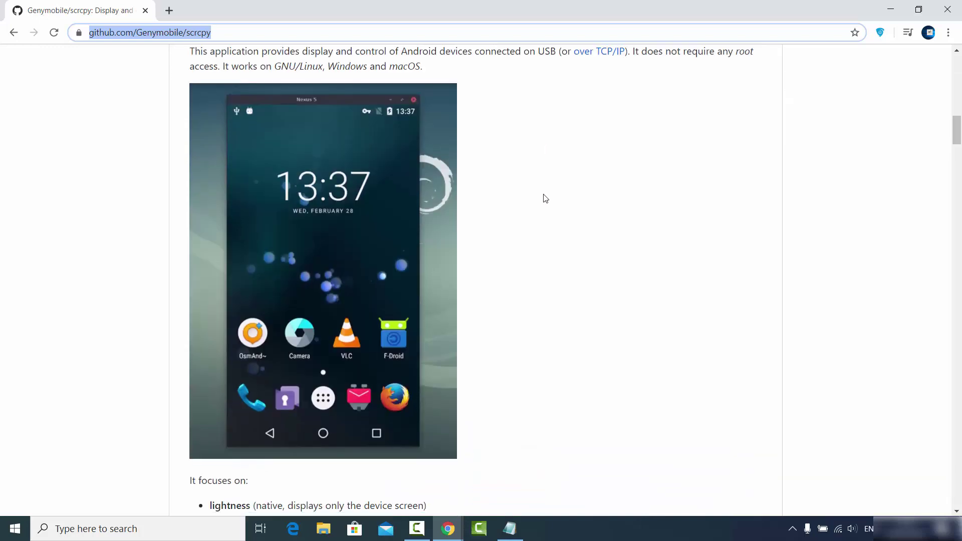
scroll(508, 197, "down", 4)
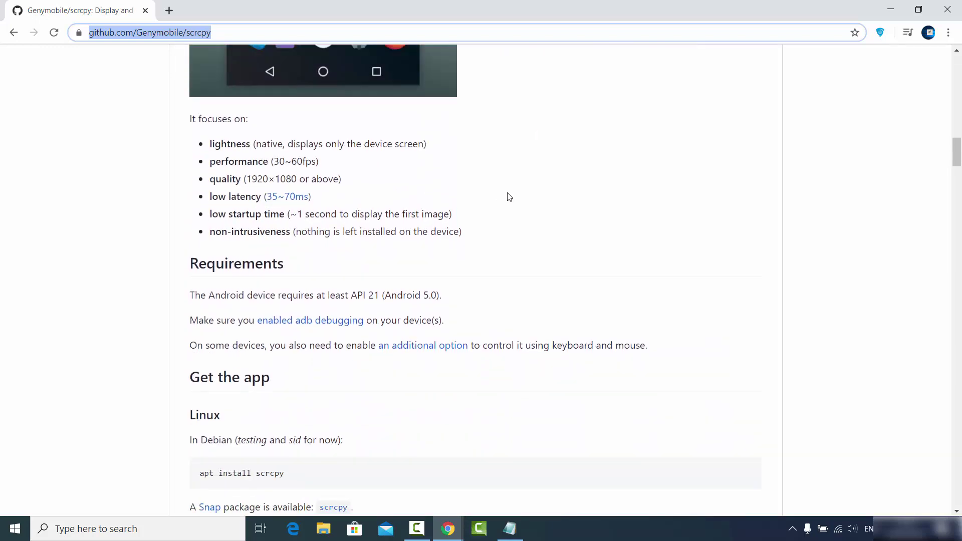
scroll(509, 197, "down", 2)
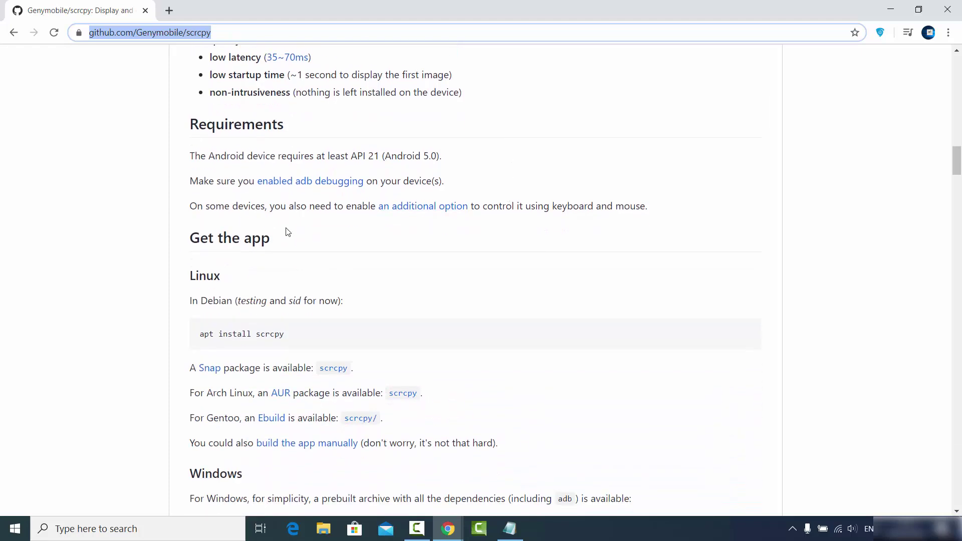
double_click(225, 238)
scroll(218, 179, "down", 2)
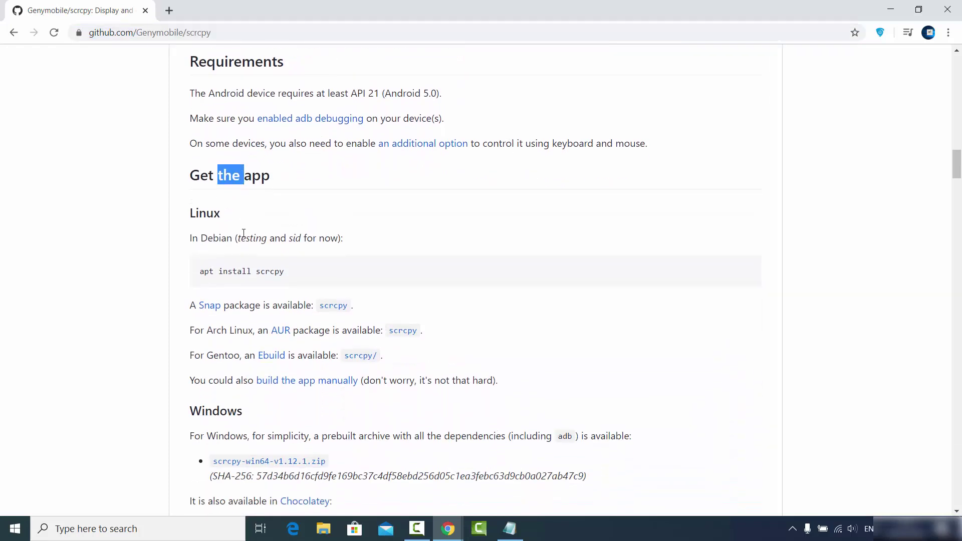
double_click(203, 153)
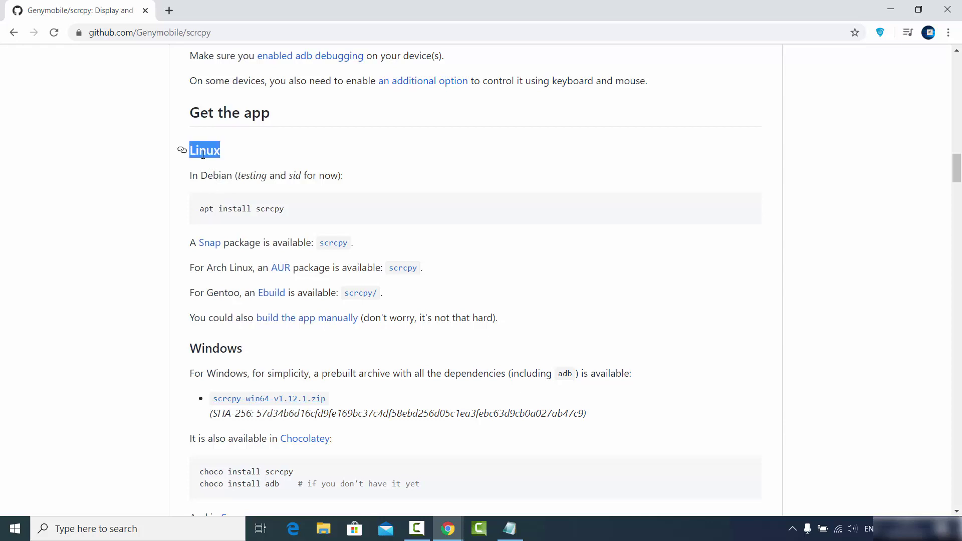
scroll(219, 286, "down", 4)
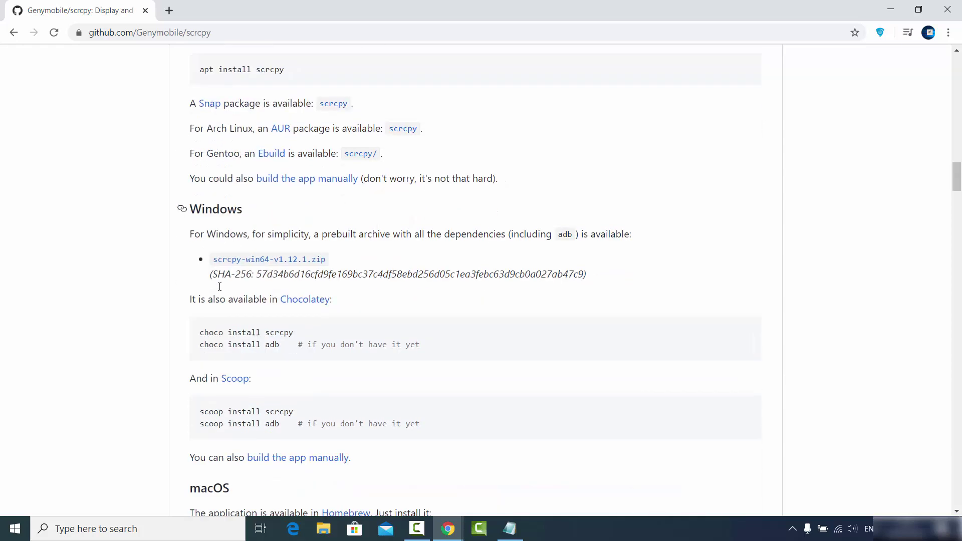
scroll(220, 300, "down", 1)
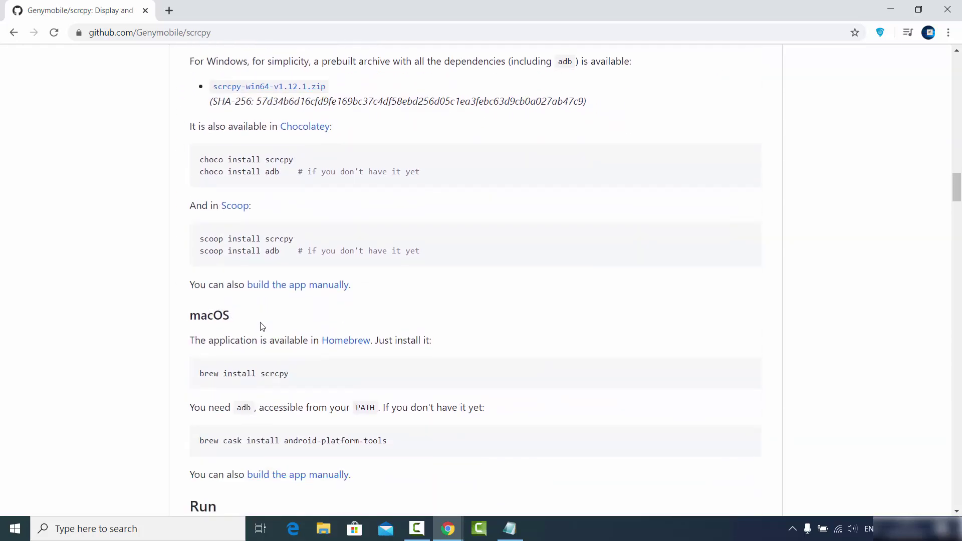
scroll(260, 325, "up", 2)
scroll(260, 326, "up", 1)
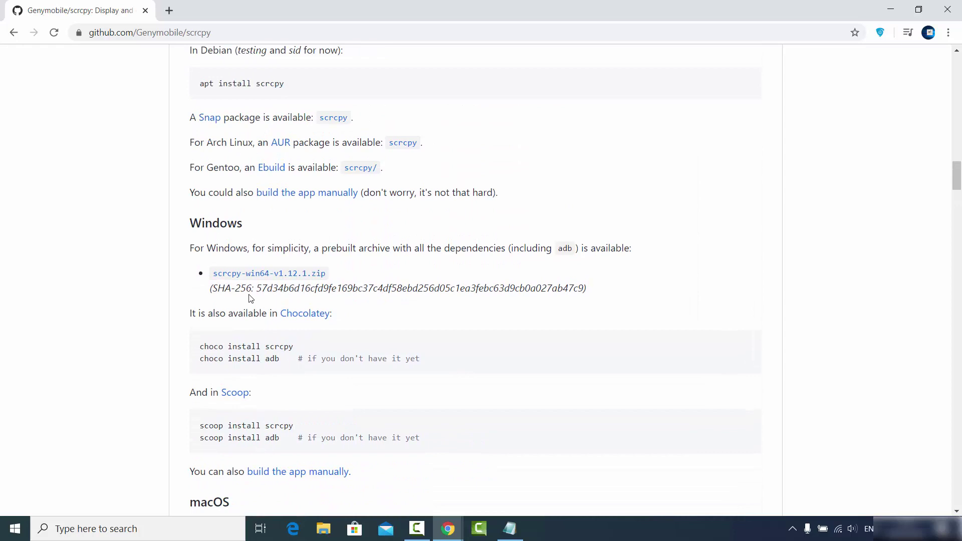
Step: Download scrcpy-win64-v1.12.1.zip from the README's Windows section and show the downloaded file in its folder
double_click(216, 224)
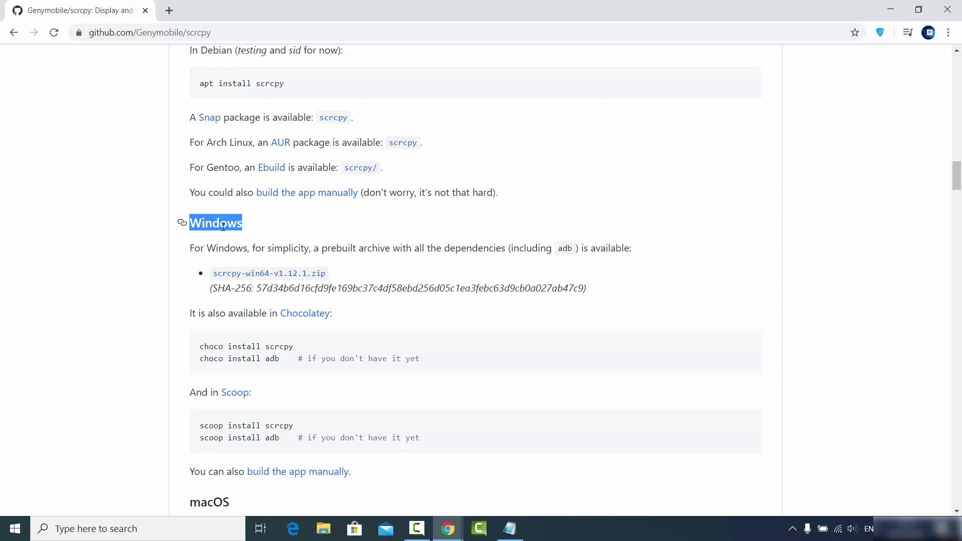
left_click(245, 273)
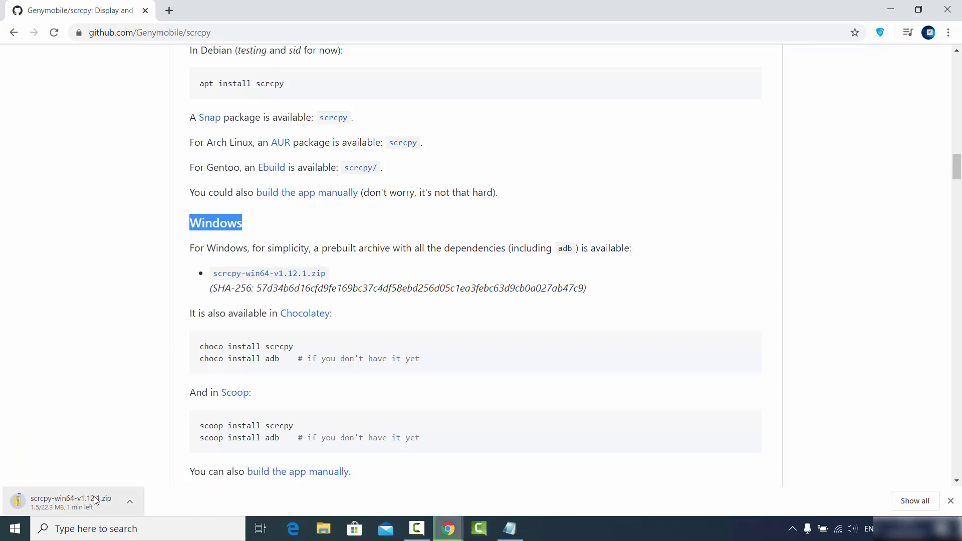
left_click(93, 453)
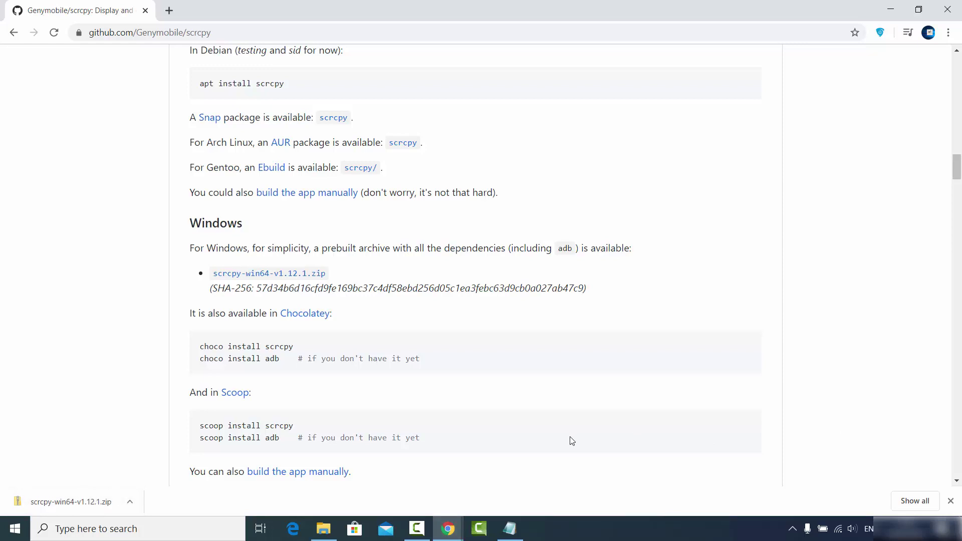
left_click(130, 502)
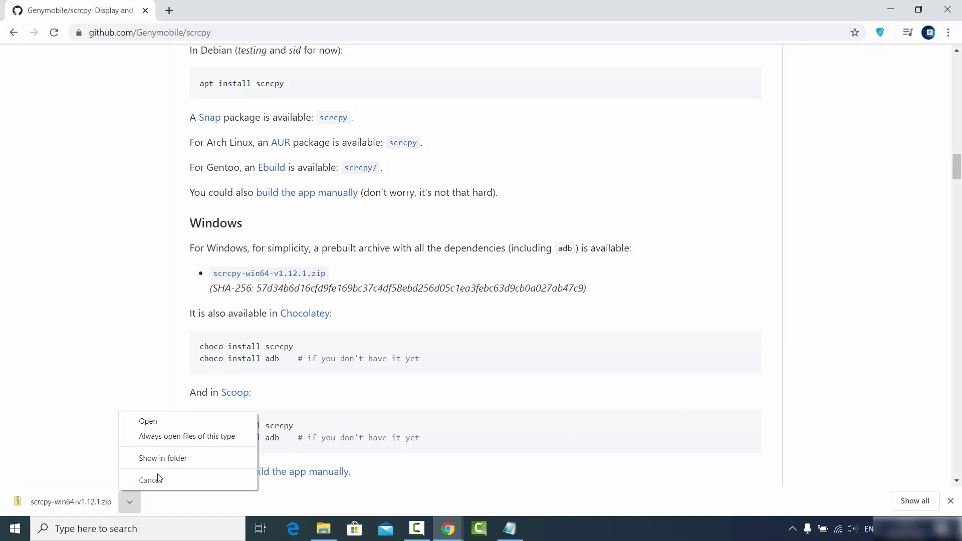
left_click(166, 458)
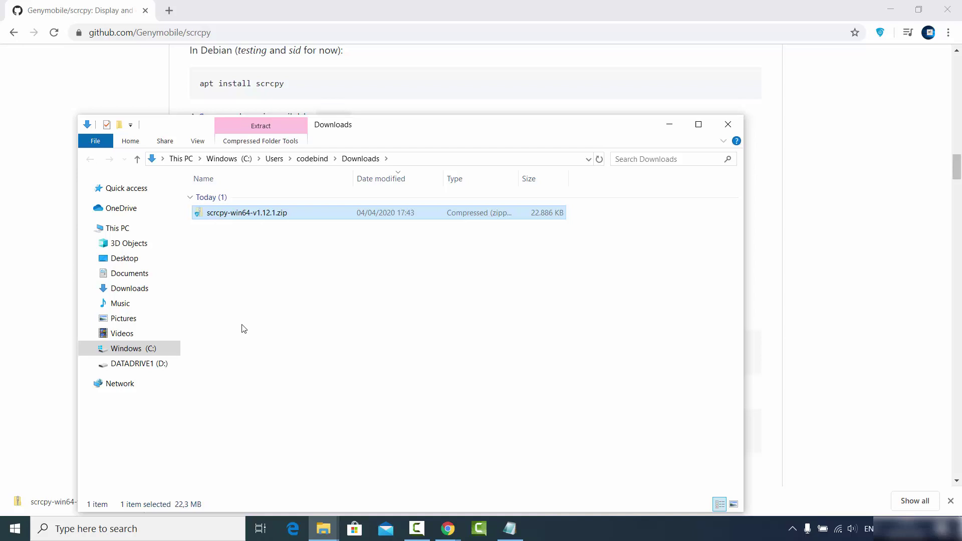
Step: Create a new folder named scrcpy in the root of the Windows (C:) drive
left_click(131, 234)
double_click(273, 320)
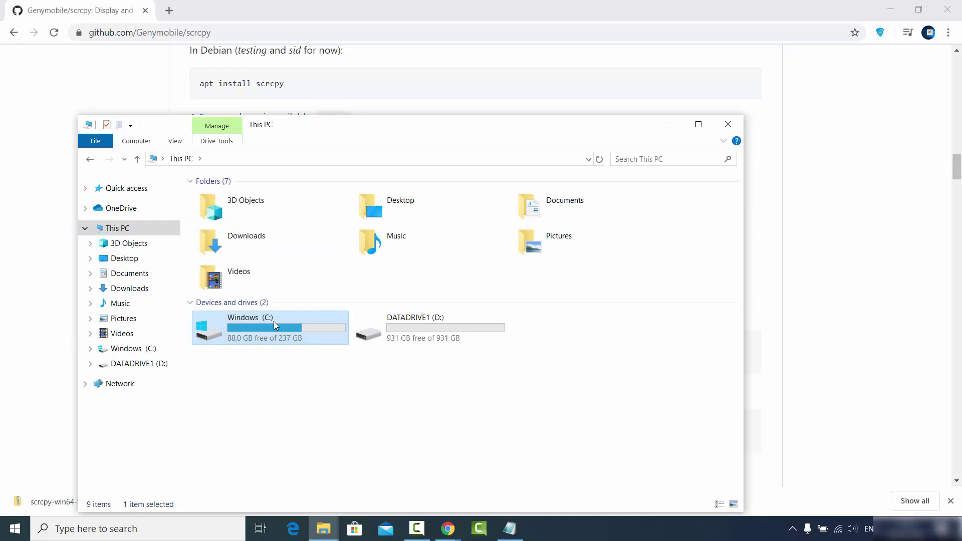
right_click(240, 260)
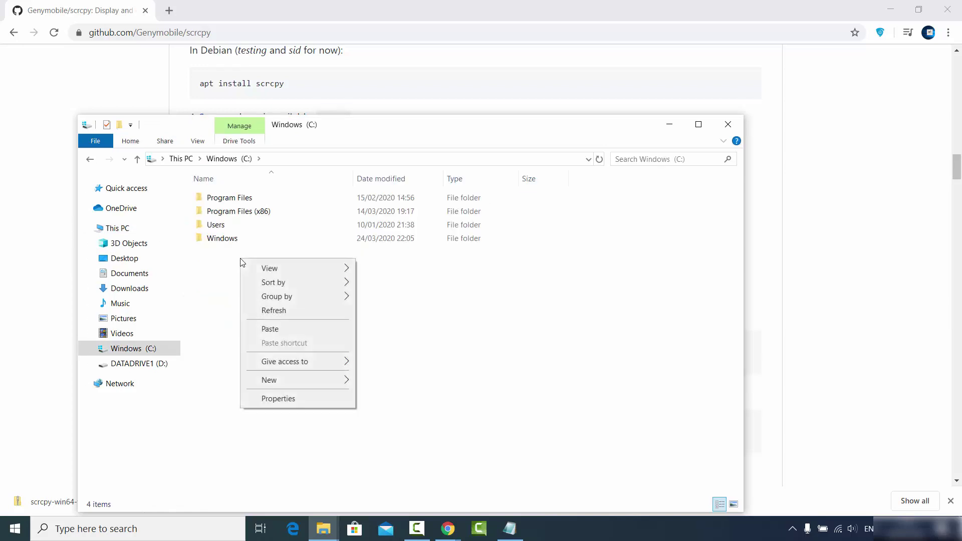
mouse_move(314, 384)
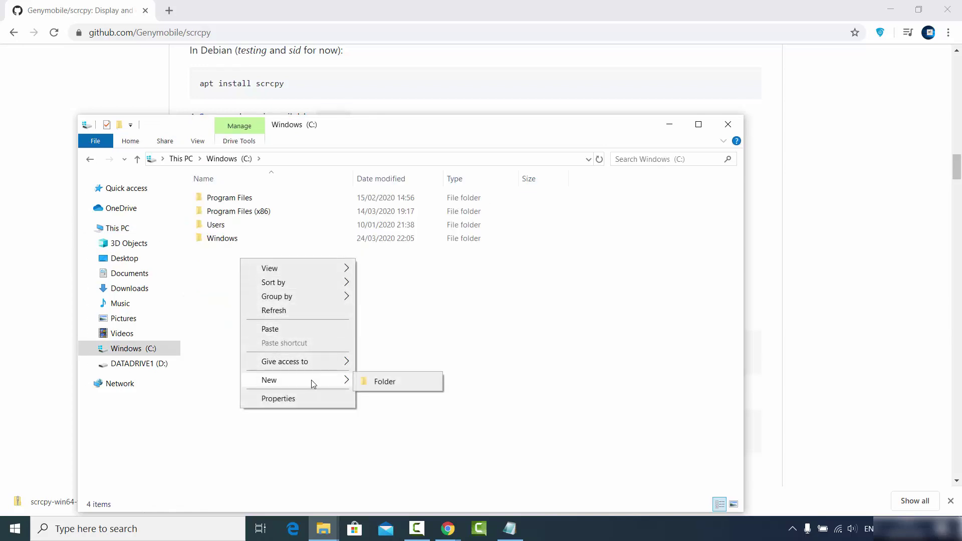
left_click(383, 381)
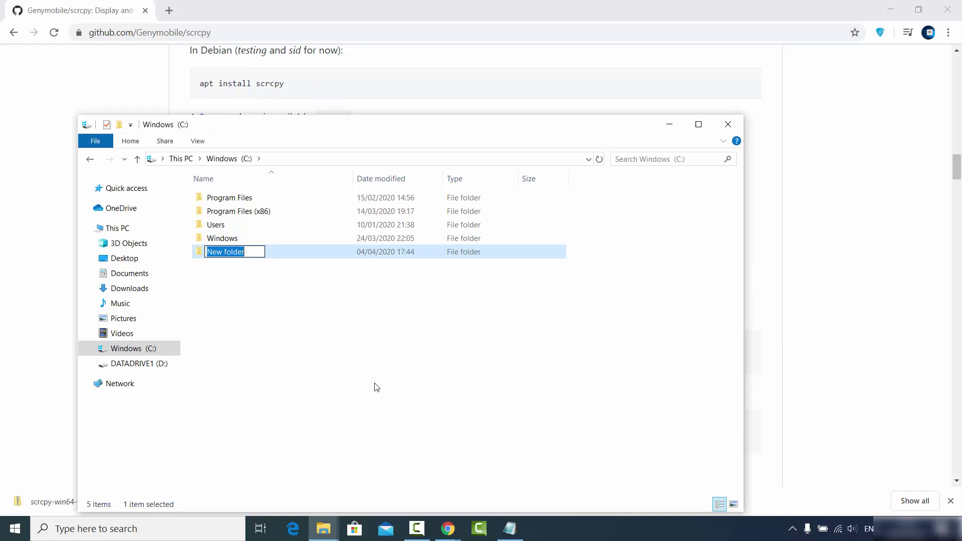
type("scrcp")
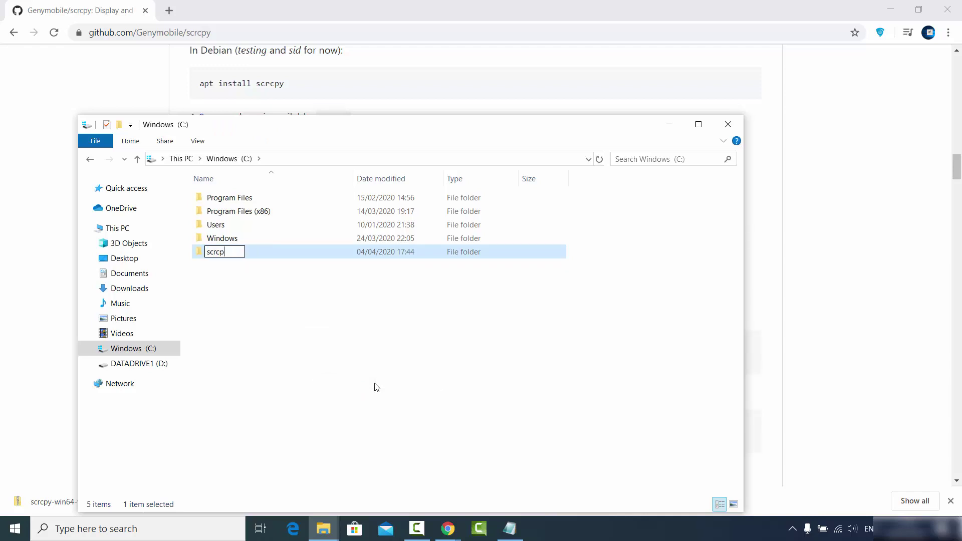
type("y")
key("Return")
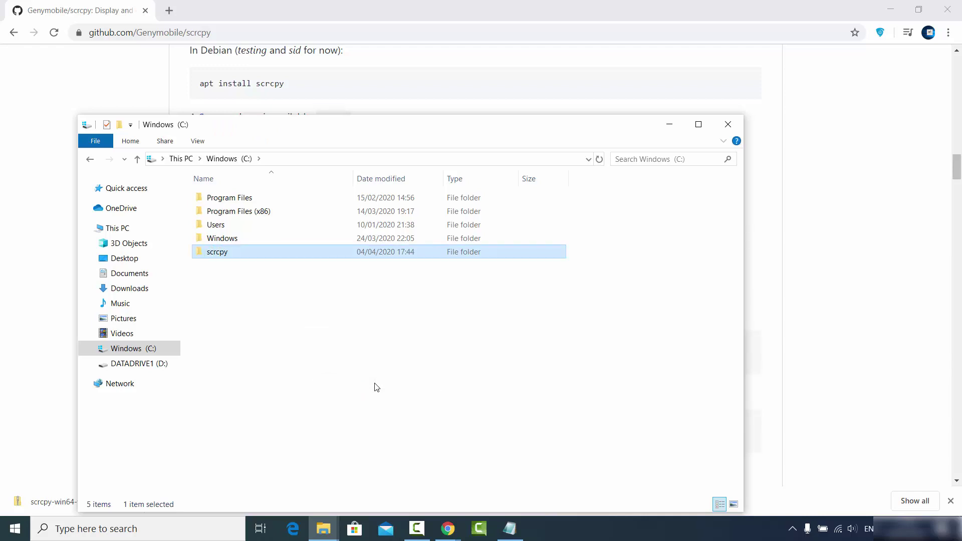
Step: Paste scrcpy-win64-v1.12.1.zip into the C:\scrcpy folder and extract its contents right there with 7-Zip
double_click(237, 256)
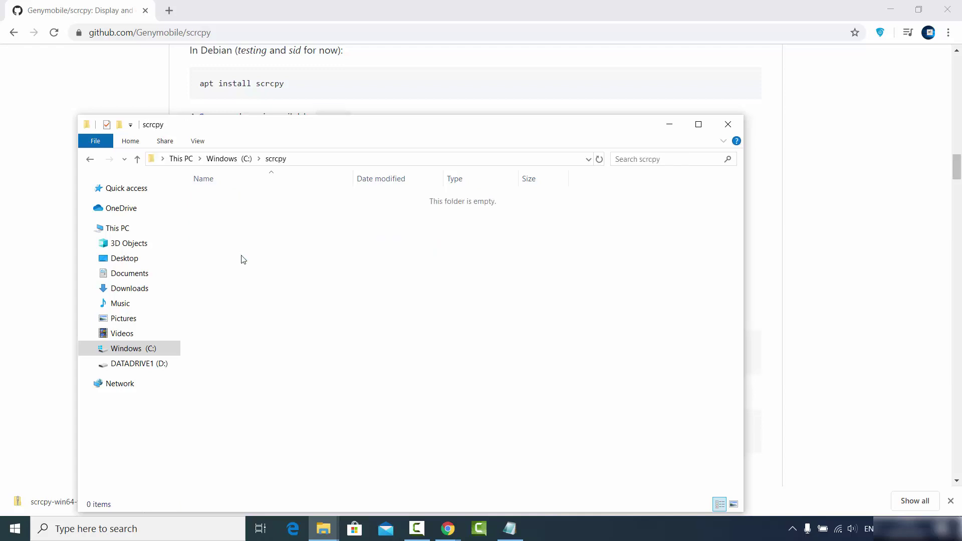
key("ctrl+v")
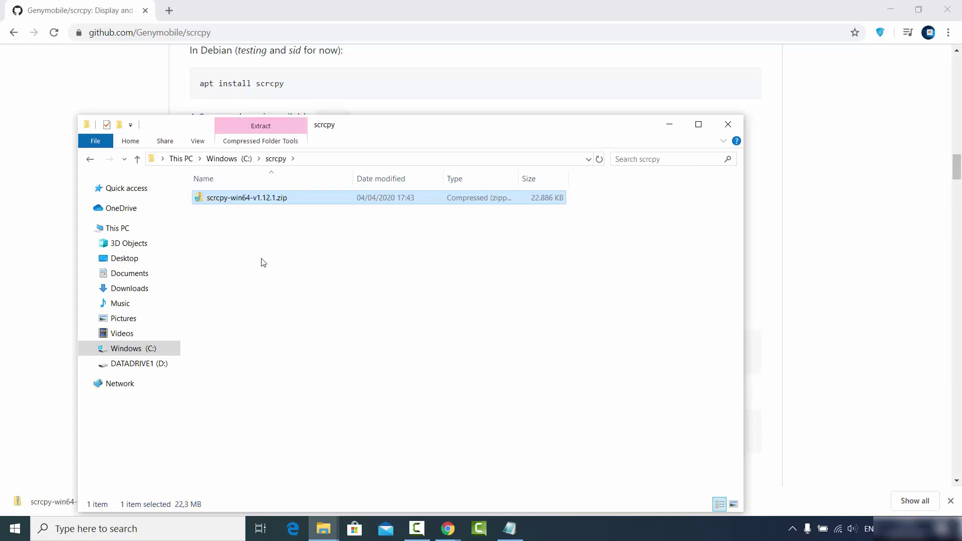
right_click(260, 200)
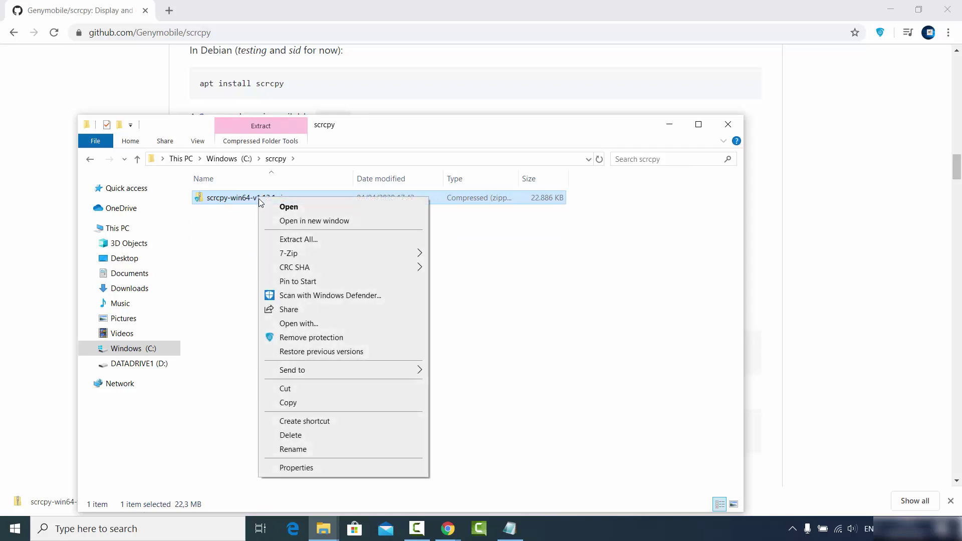
mouse_move(331, 254)
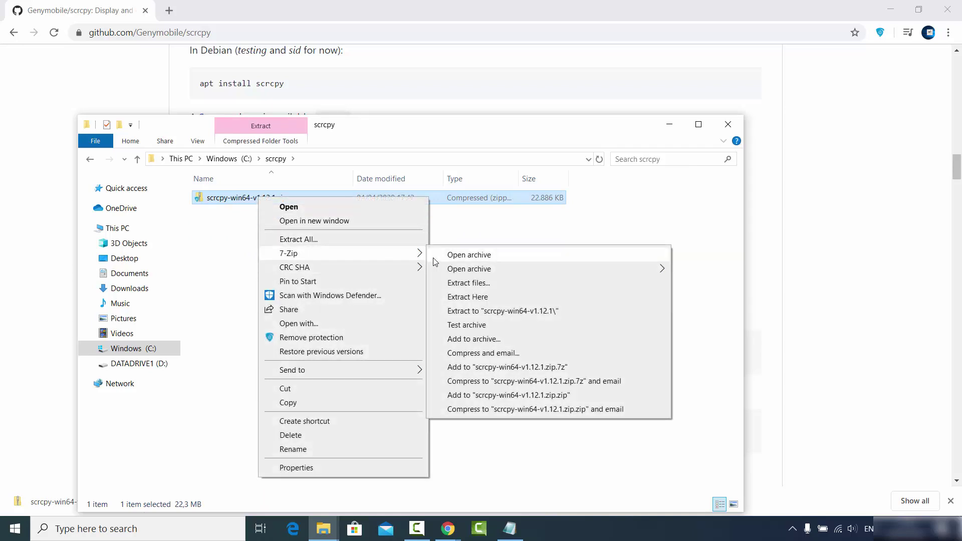
left_click(456, 297)
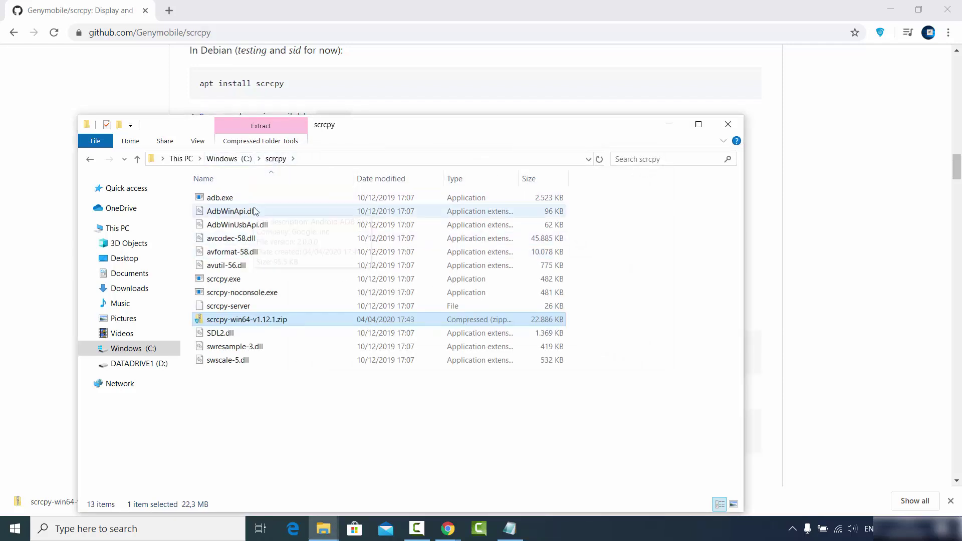
left_click(278, 387)
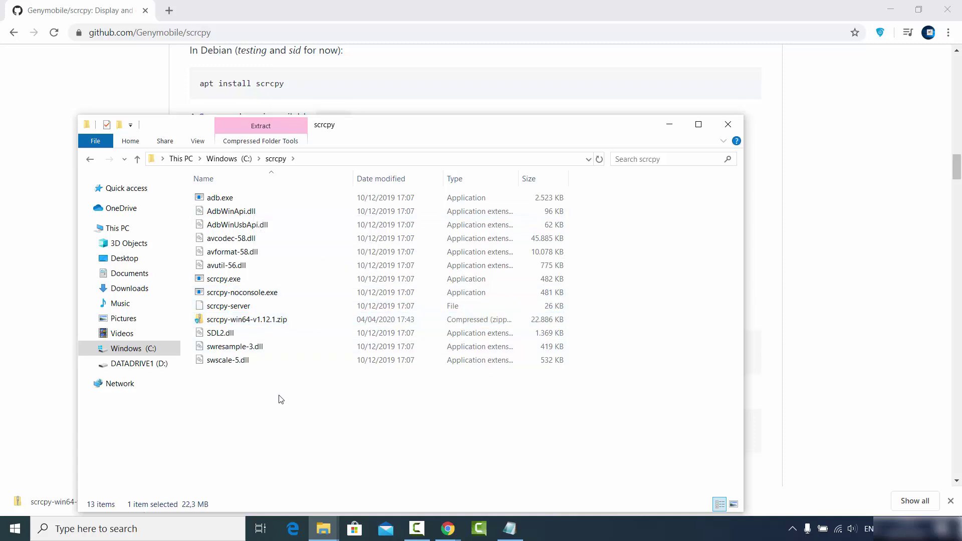
left_click(247, 320)
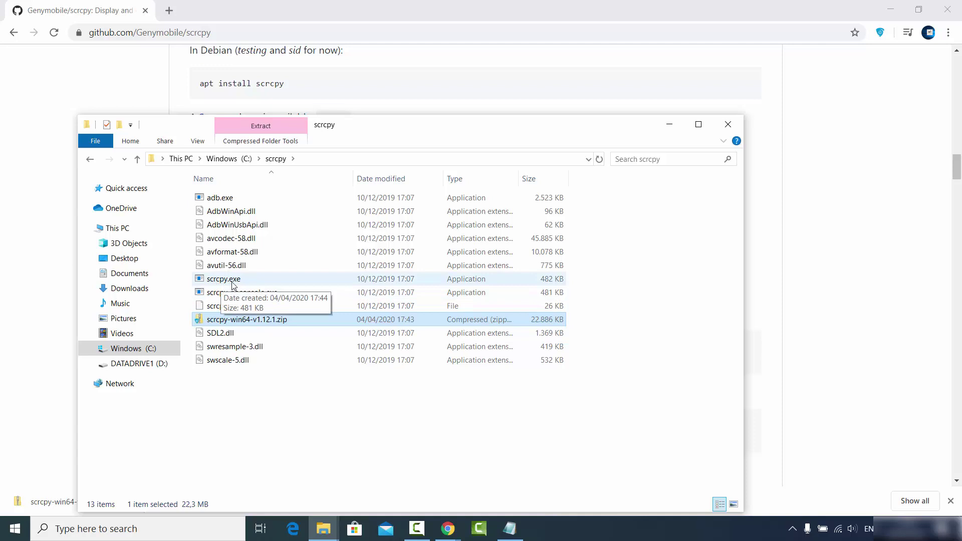
Step: Switch back to the scrcpy GitHub page in Chrome and read the README's Run section
left_click(796, 242)
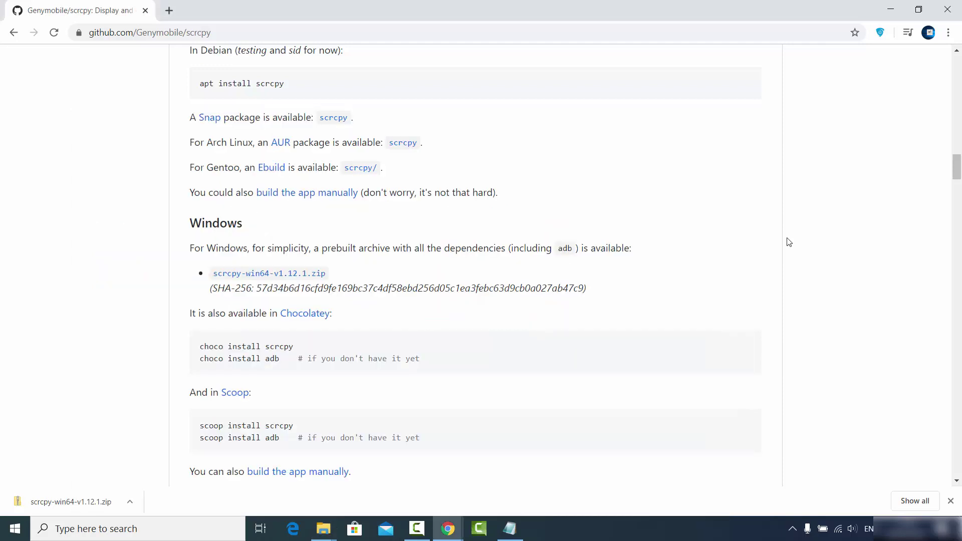
scroll(384, 293, "down", 9)
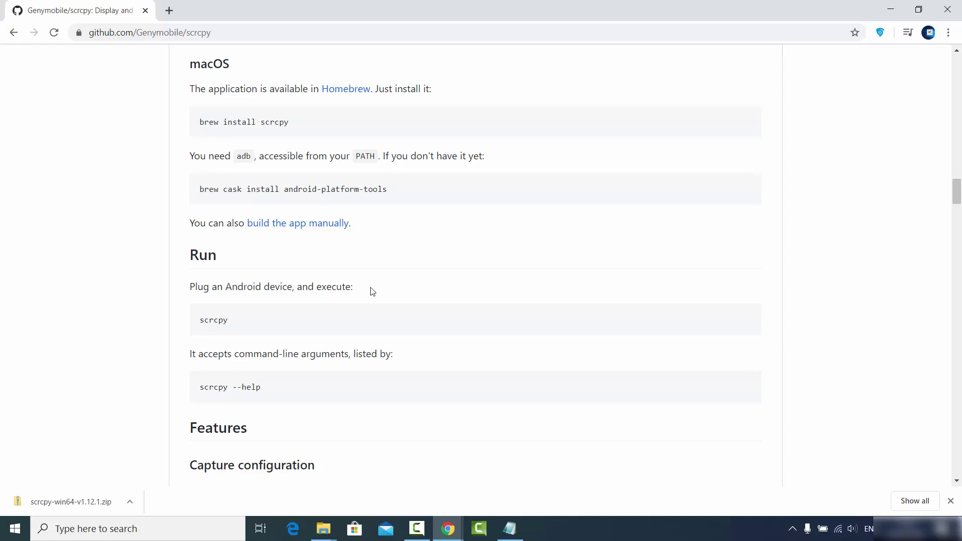
Step: Highlight the scrcpy command in the README's Run section and minimize the browser window
double_click(219, 320)
left_click(866, 419)
left_click(890, 9)
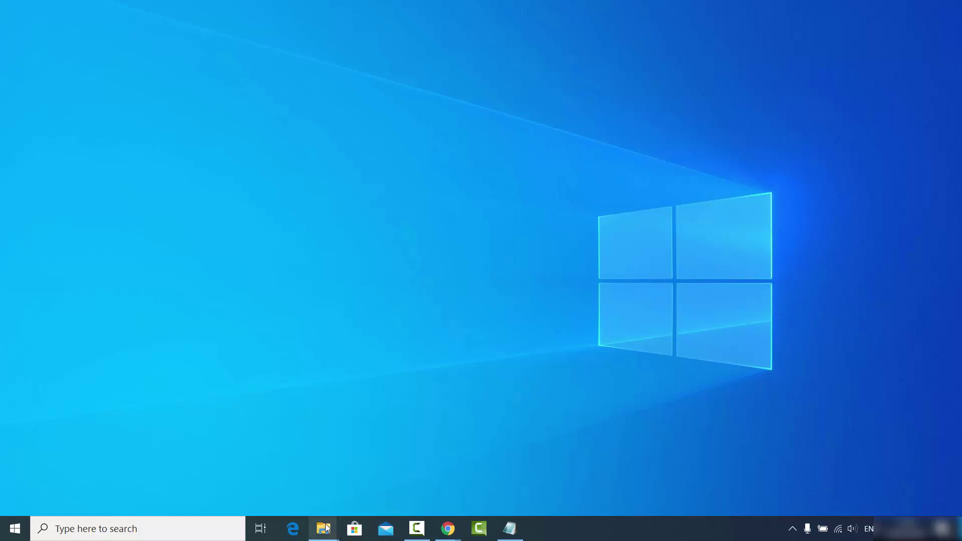
Step: Switch to the scrcpy folder in File Explorer, select its full path C:\scrcpy, and minimize the window
mouse_move(324, 528)
left_click(368, 476)
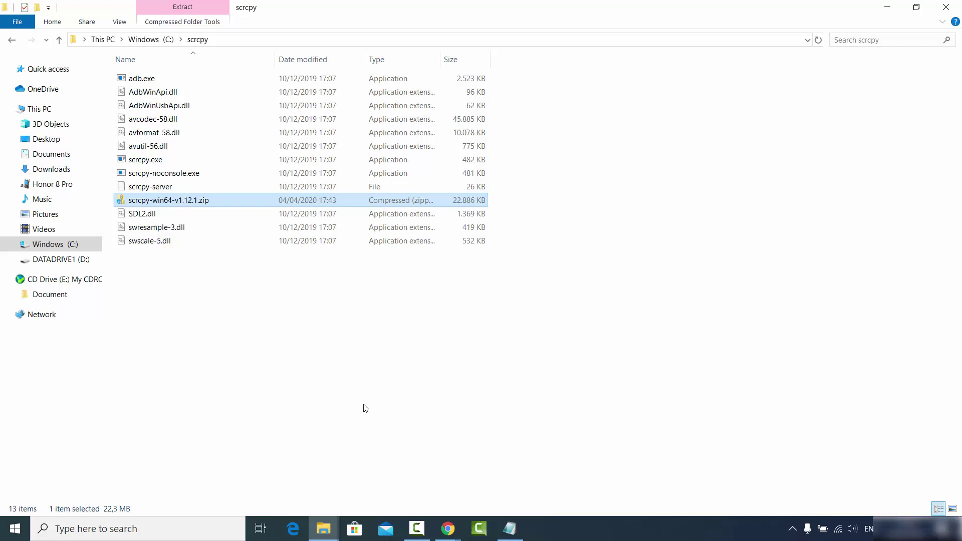
left_click(270, 40)
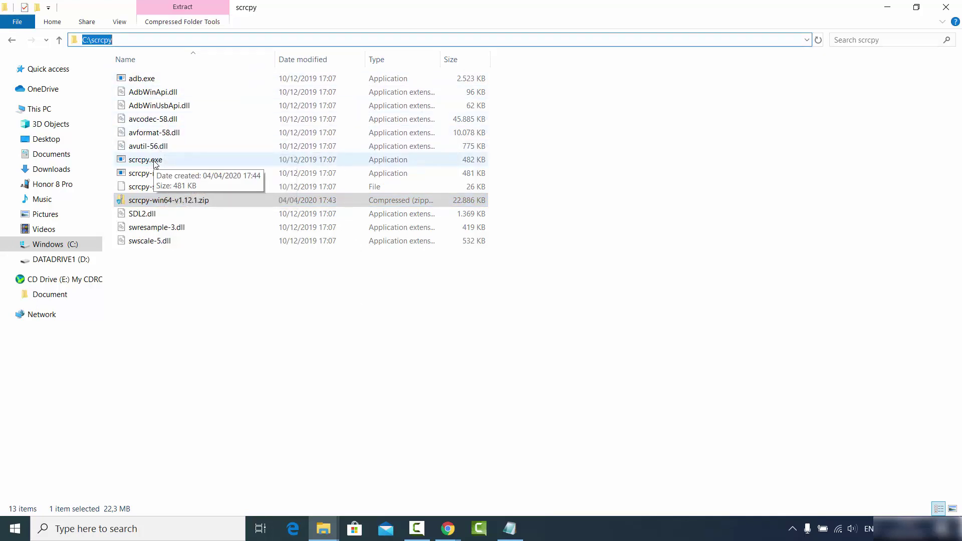
left_click(886, 7)
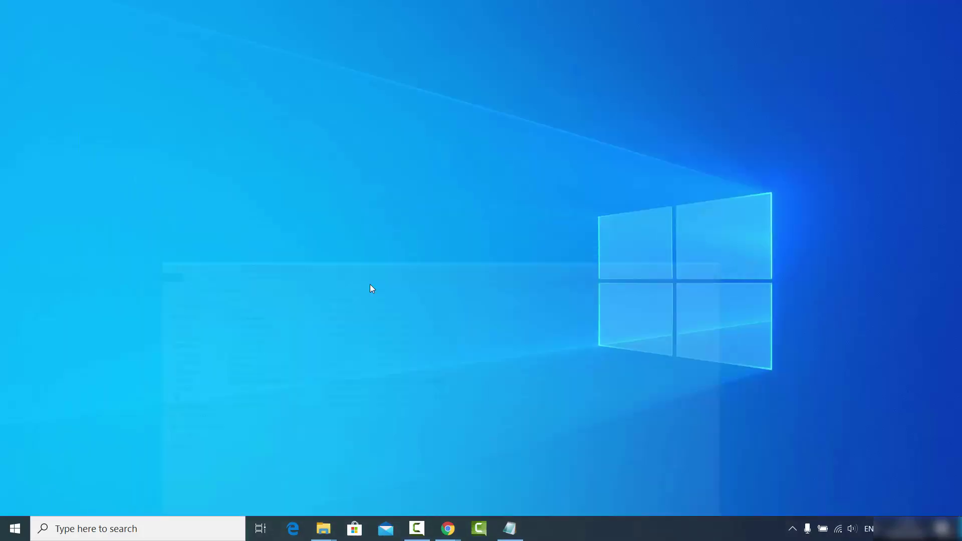
Step: Search Windows for cmd, run Command Prompt as administrator, and maximize its window
left_click(142, 527)
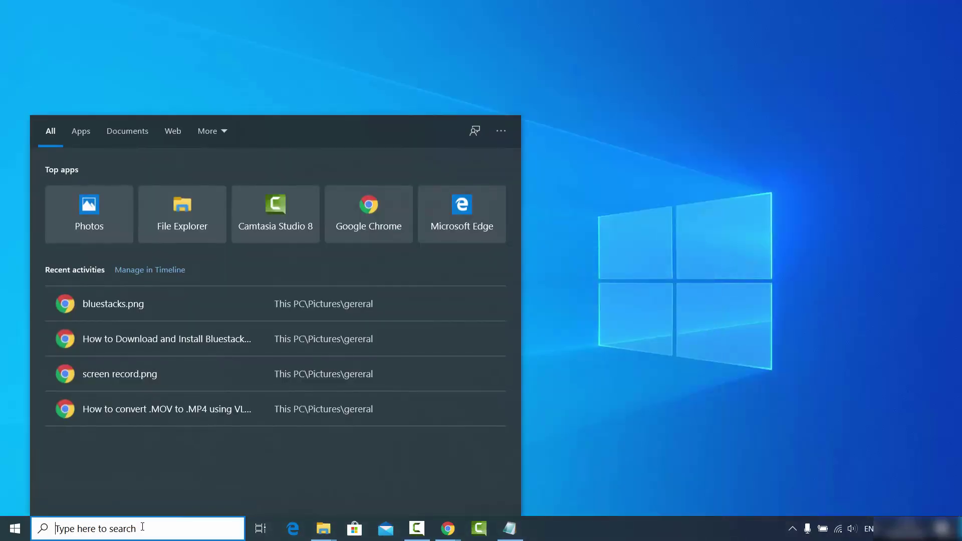
type("cmd")
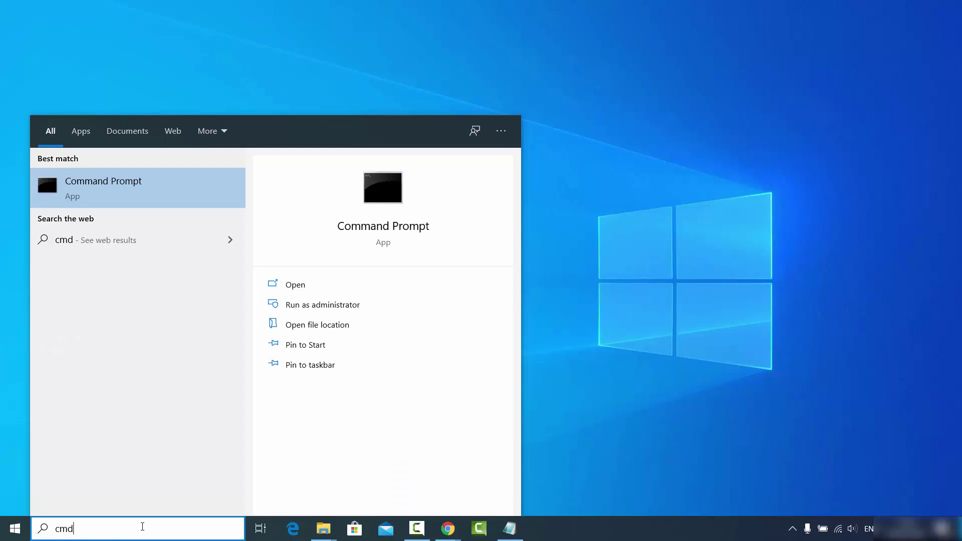
right_click(203, 196)
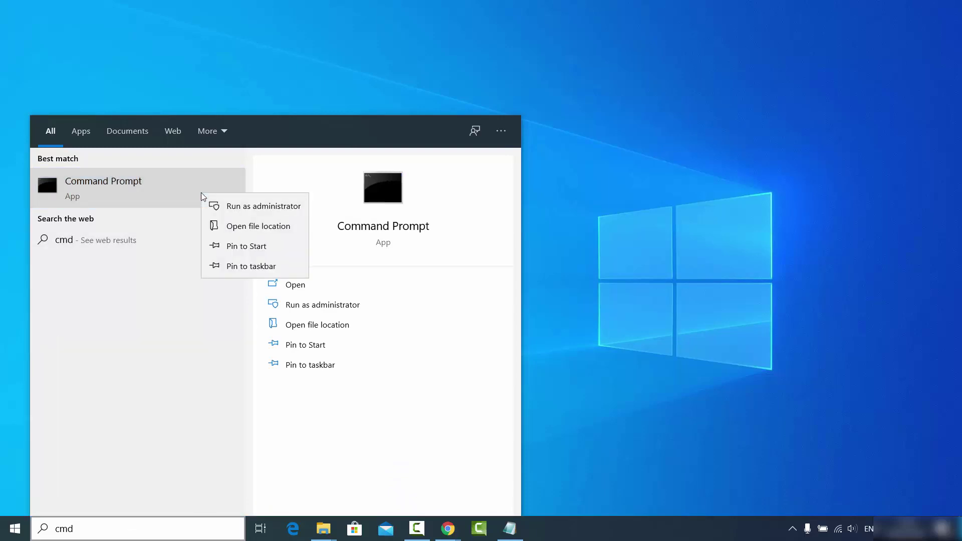
left_click(231, 206)
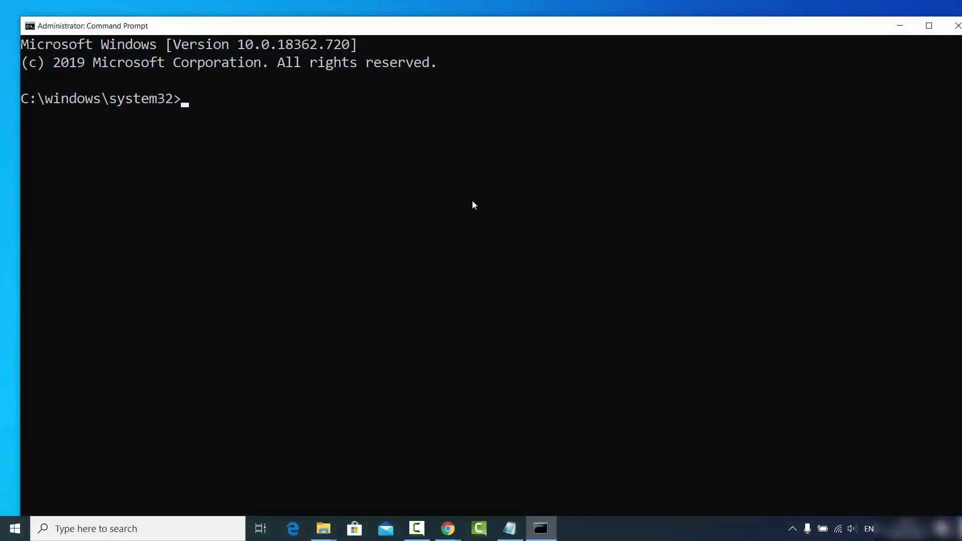
double_click(550, 28)
Step: Change the Command Prompt's working directory to C:\scrcpy with the cd command
left_click(493, 109)
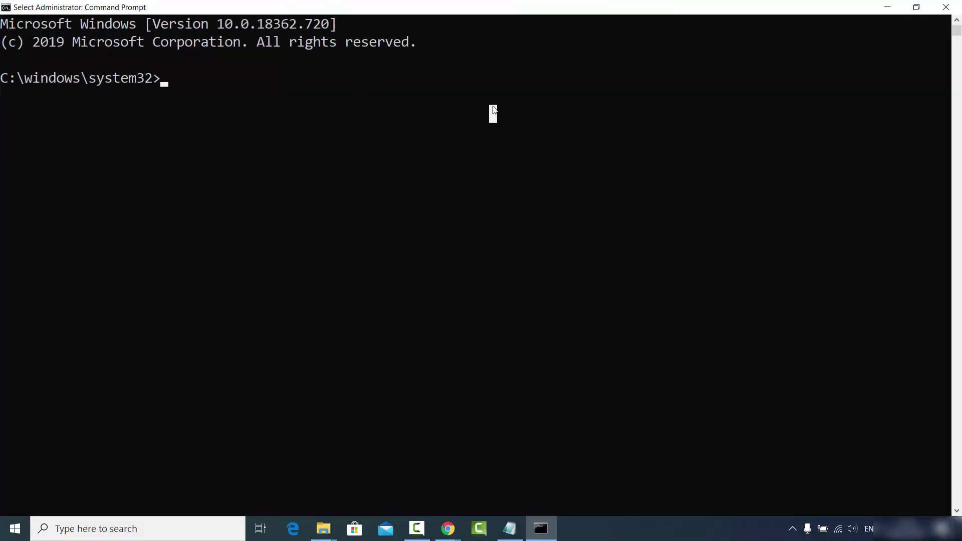
type("cd")
left_click(480, 111)
type("C:\\scrcpy")
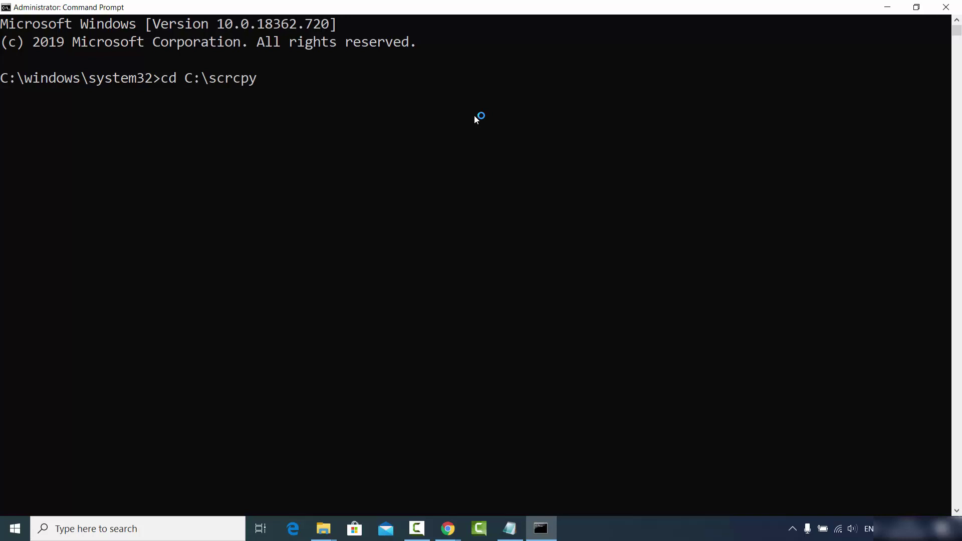
key("Return")
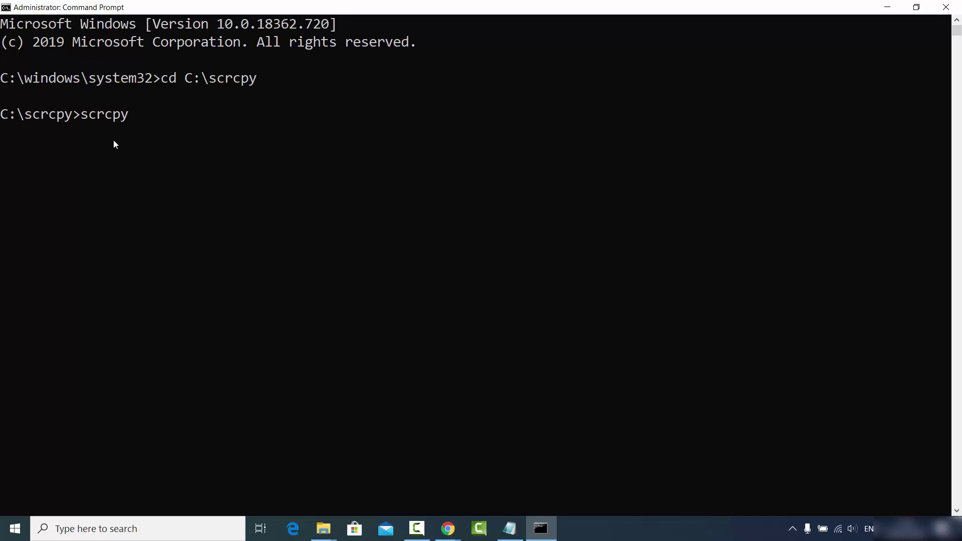
Step: Run scrcpy from C:\scrcpy to mirror the connected Android phone and reposition the mirror window slightly
key("Return")
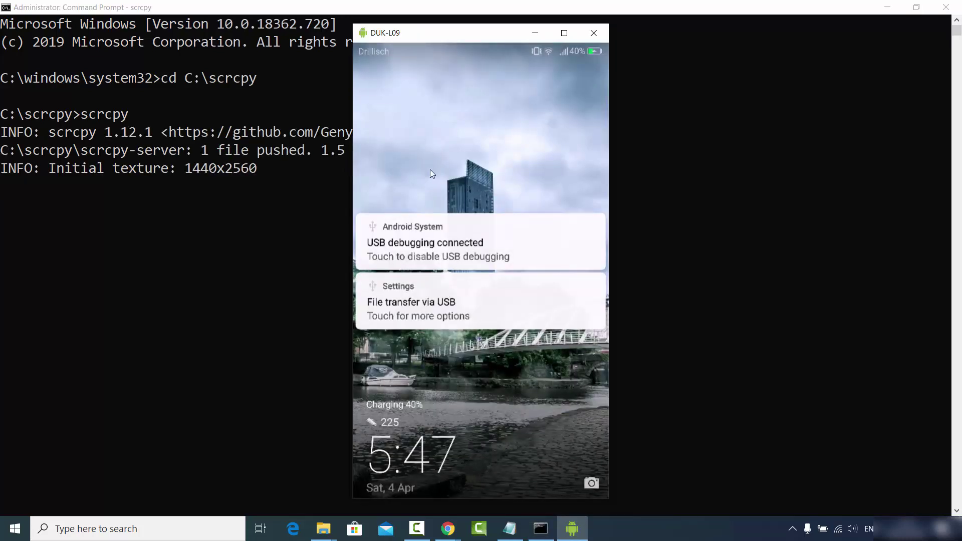
left_click_drag(428, 34, 412, 27)
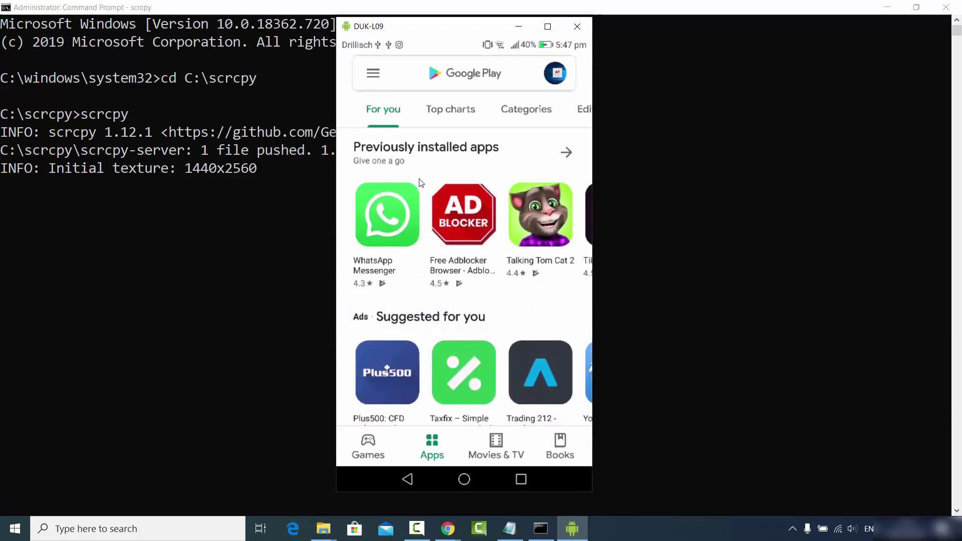
Step: Browse up and down the Google Play For you page in the mirrored phone window to try out control
scroll(419, 182, "down", 10)
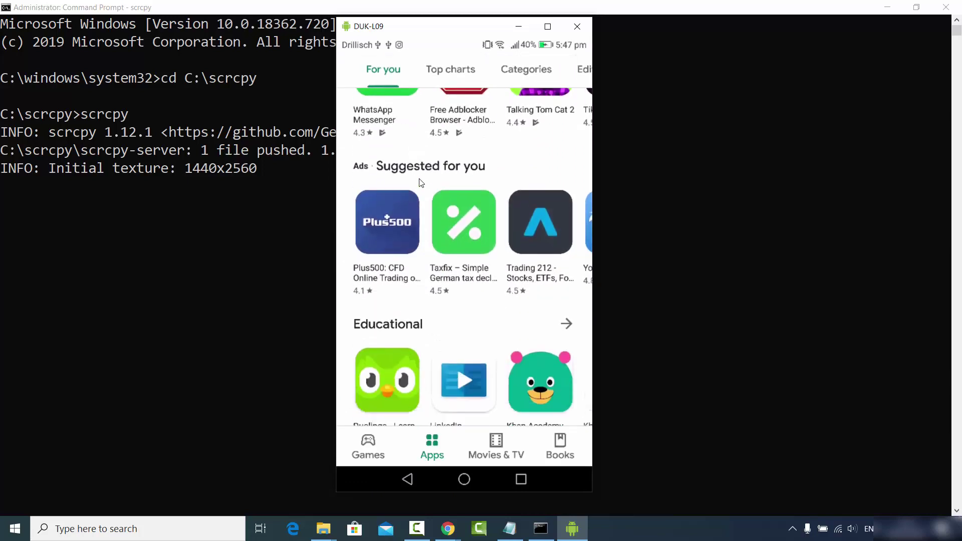
scroll(419, 178, "up", 8)
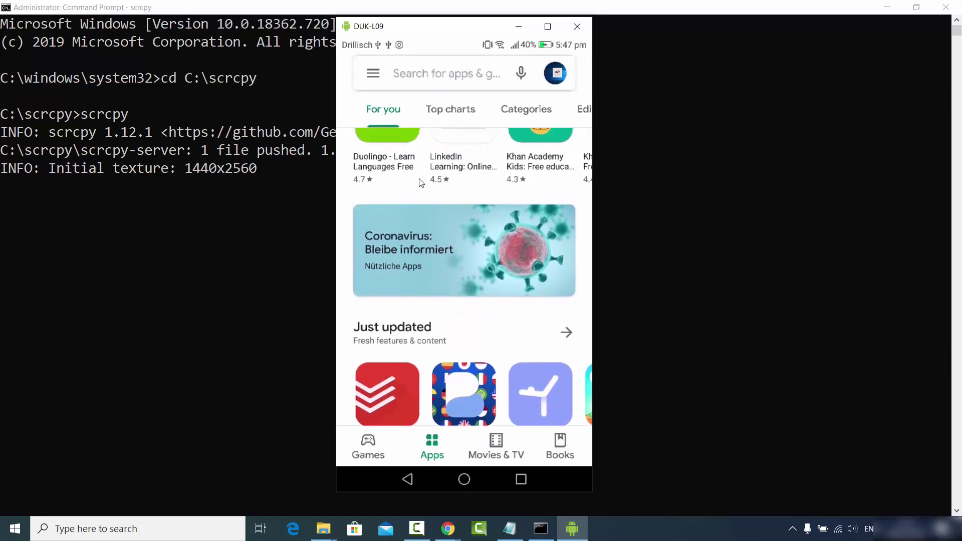
scroll(419, 181, "down", 5)
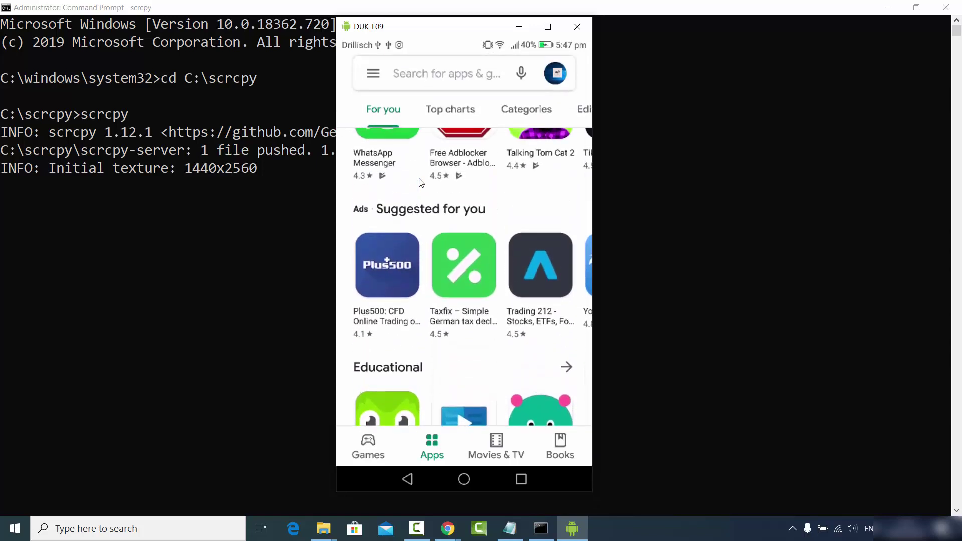
scroll(418, 181, "down", 1)
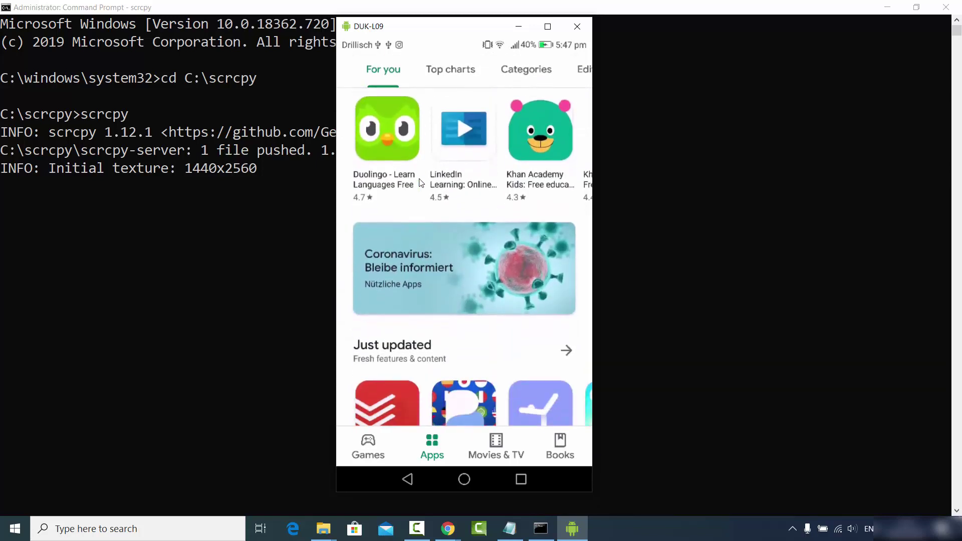
left_click_drag(421, 183, 426, 306)
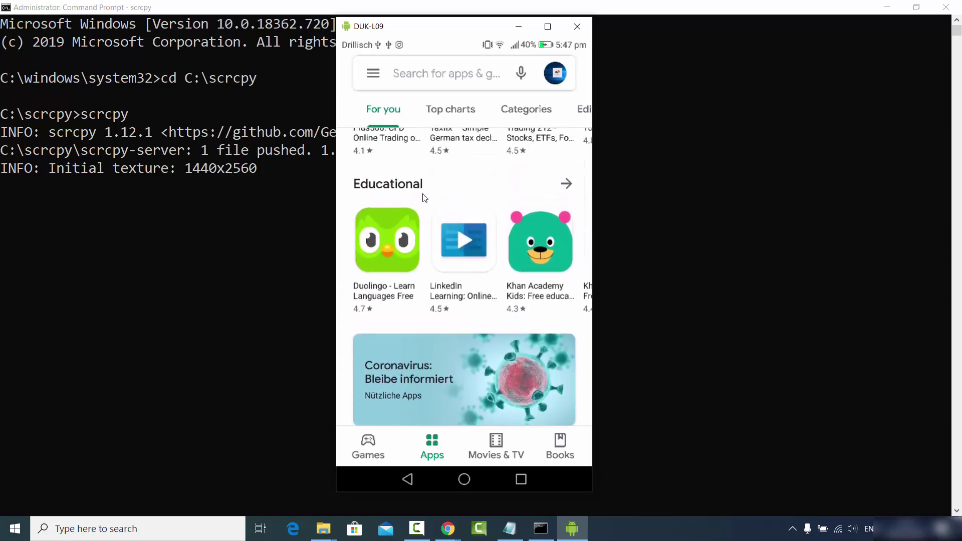
left_click_drag(422, 195, 423, 275)
scroll(429, 233, "down", 2)
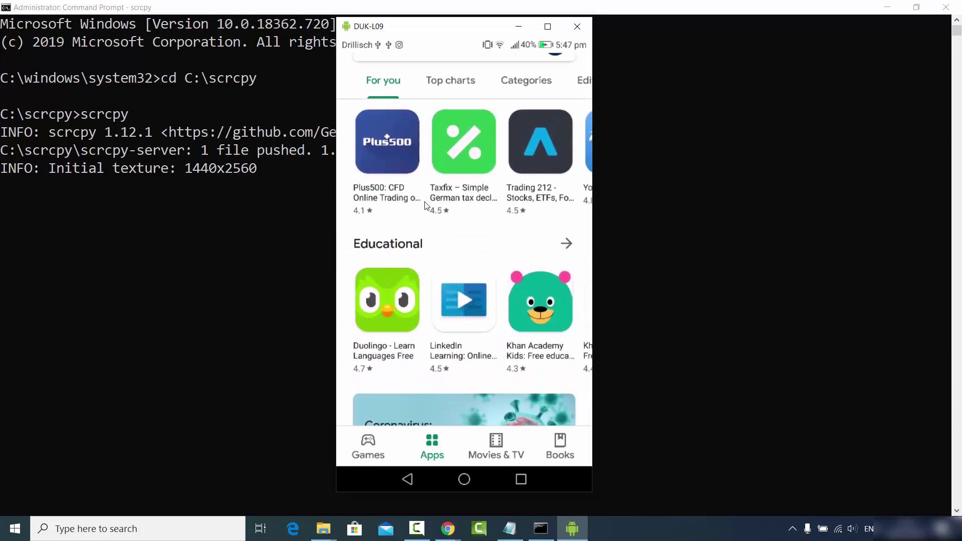
scroll(429, 234, "up", 1)
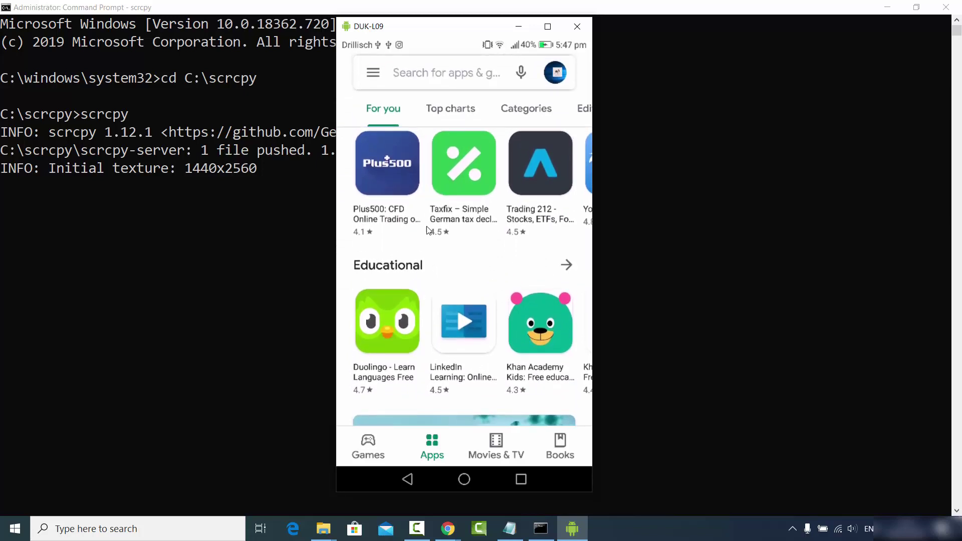
mouse_move(429, 233)
left_mouse_down()
mouse_move(425, 194)
mouse_move(427, 242)
left_mouse_up()
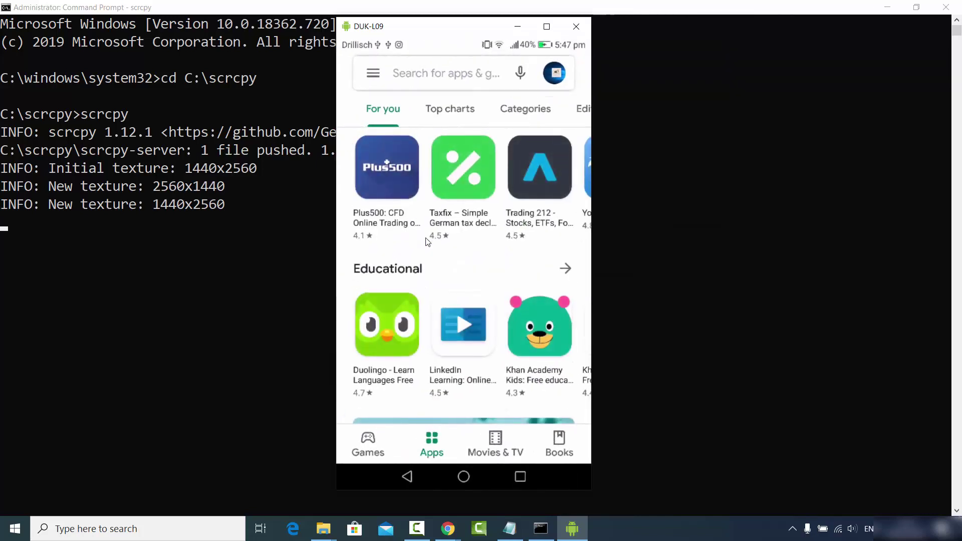
Step: Close the mirrored phone window and return to the Command Prompt
left_click(578, 31)
left_click(476, 186)
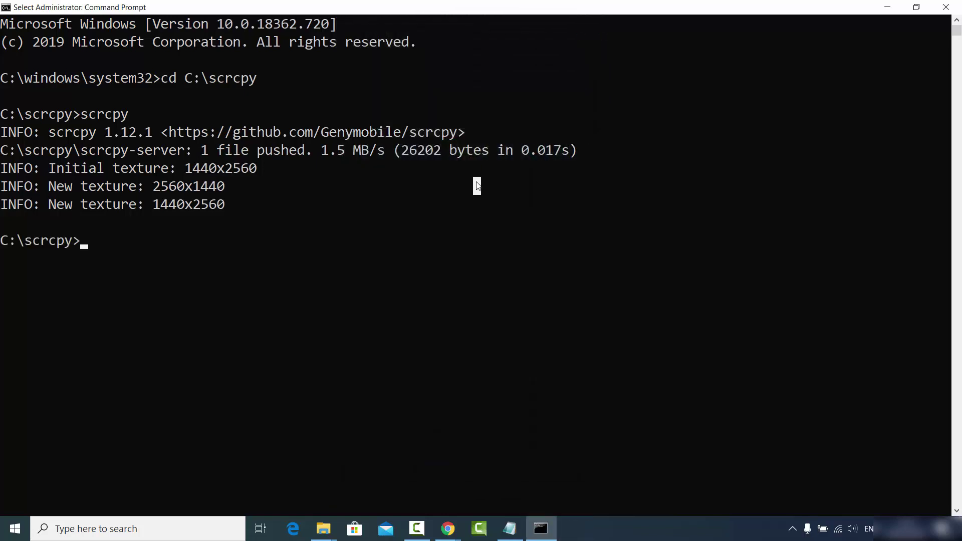
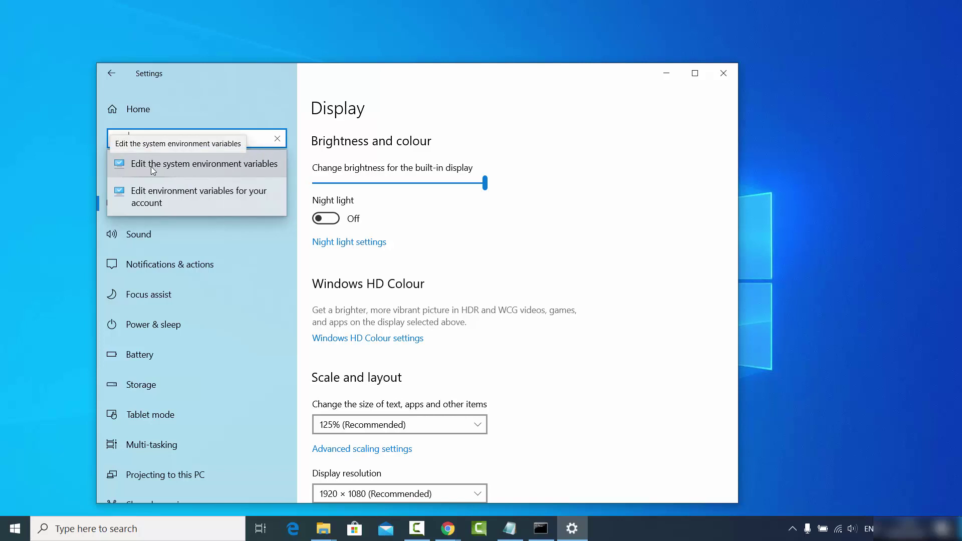
Step: Open the Environment Variables dialog from the system environment variables setting and shift it for a clearer view
left_click(151, 166)
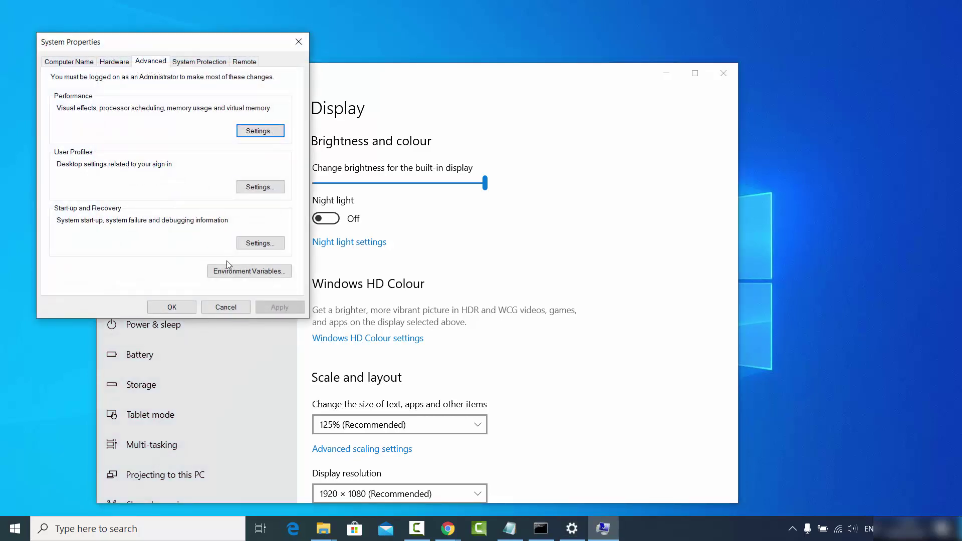
left_click(237, 273)
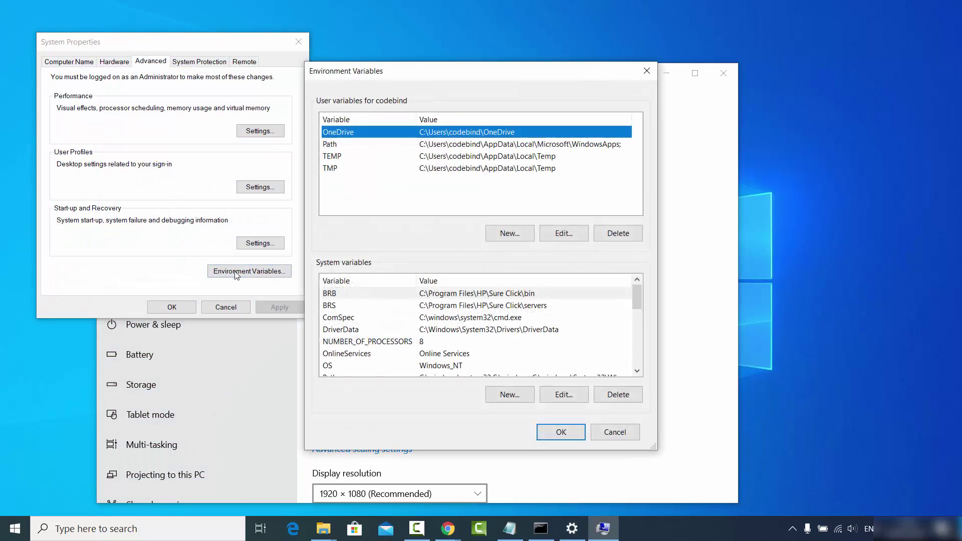
left_click_drag(394, 70, 360, 47)
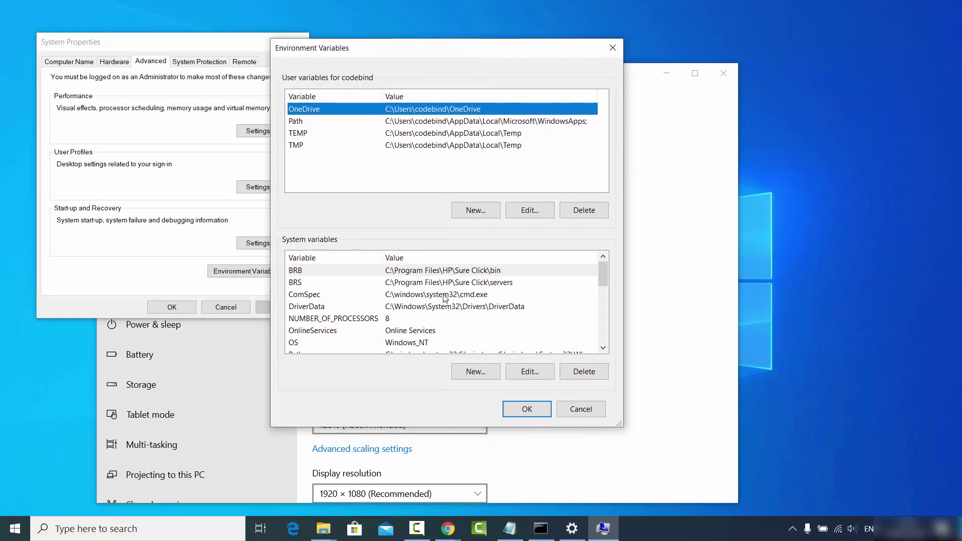
Step: Add C:\scrcpy as a new entry in the system Path variable
left_click_drag(602, 274, 596, 288)
left_click(320, 307)
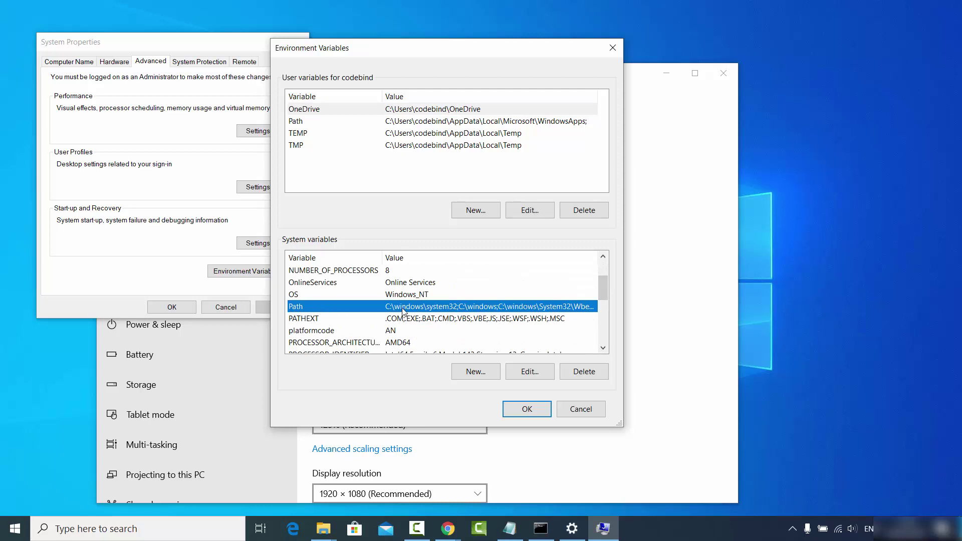
left_click(526, 375)
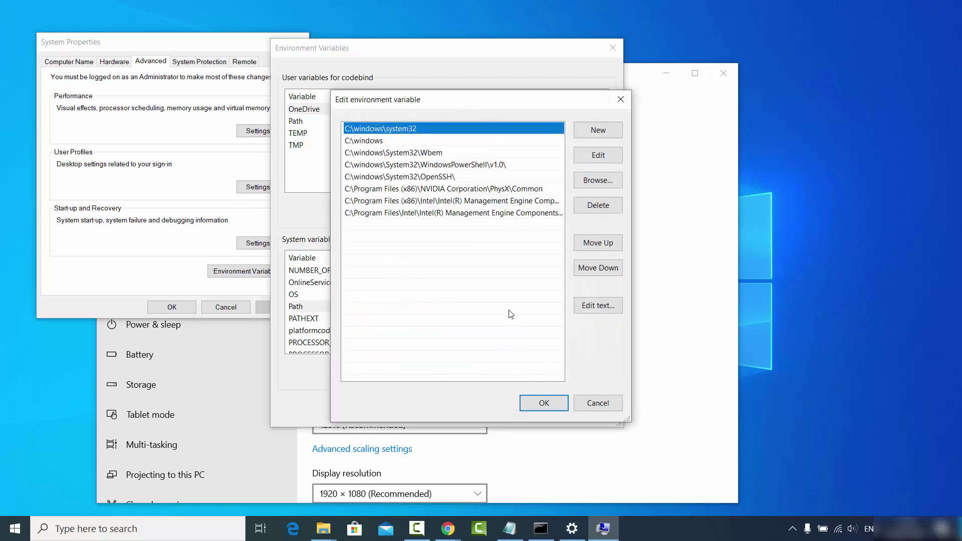
left_click(590, 135)
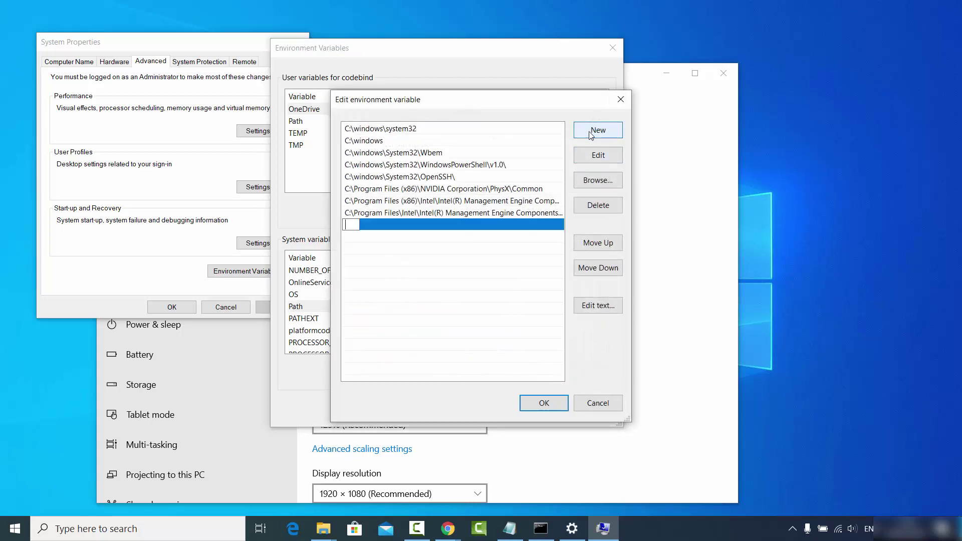
type("C:\\scrcpy")
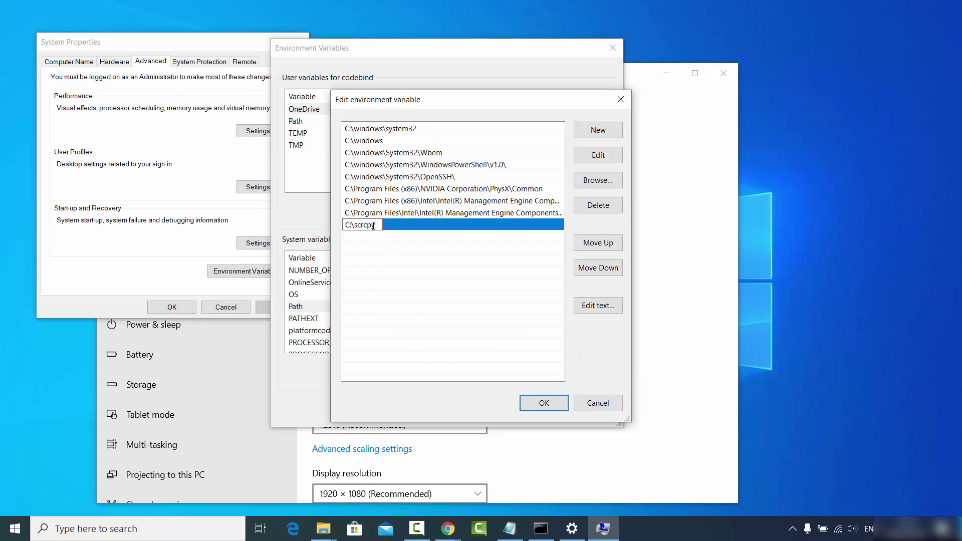
key("Return")
Step: Check the scrcpy folder's full path in File Explorer, minimize it, and confirm the edited Path entries
left_click(323, 529)
left_click(376, 481)
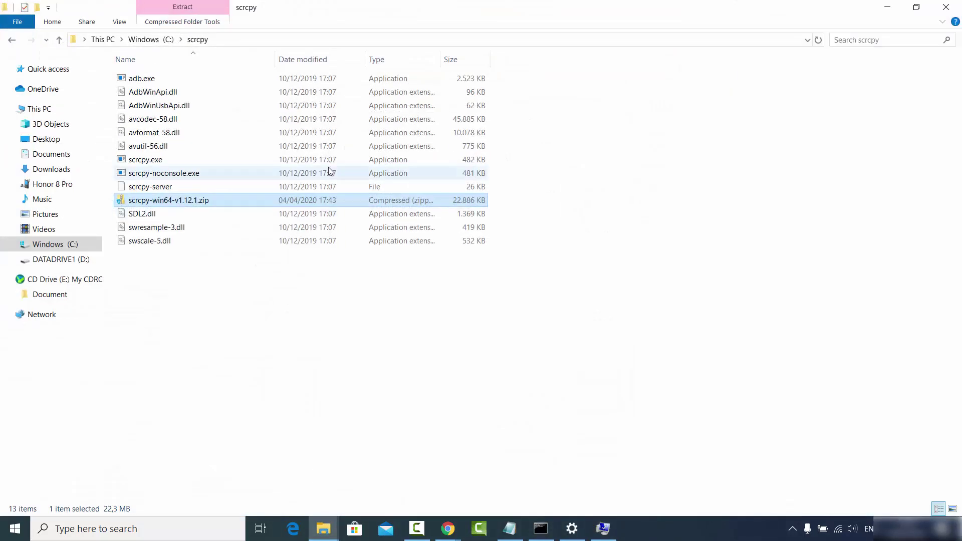
left_click(258, 39)
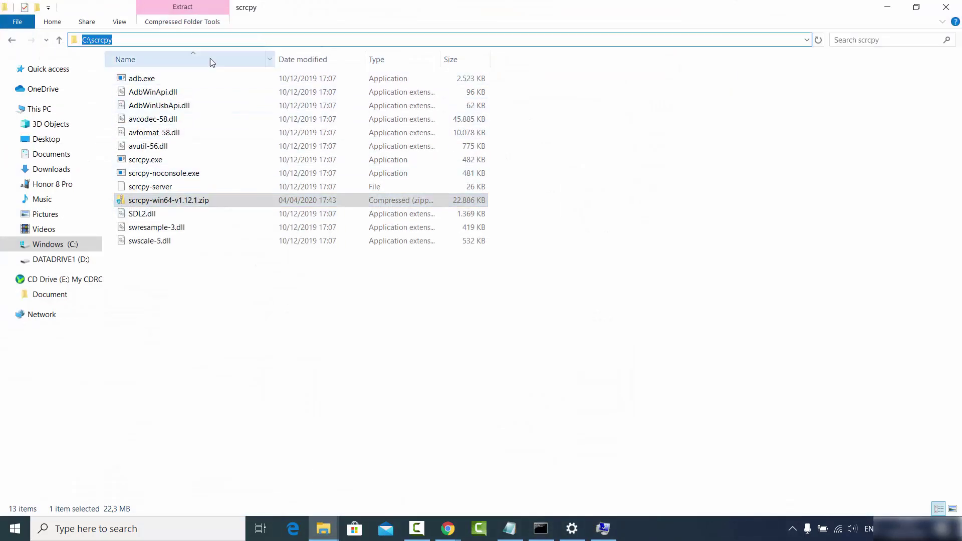
key("shift+Right")
key("shift+Right")
key("shift+Home")
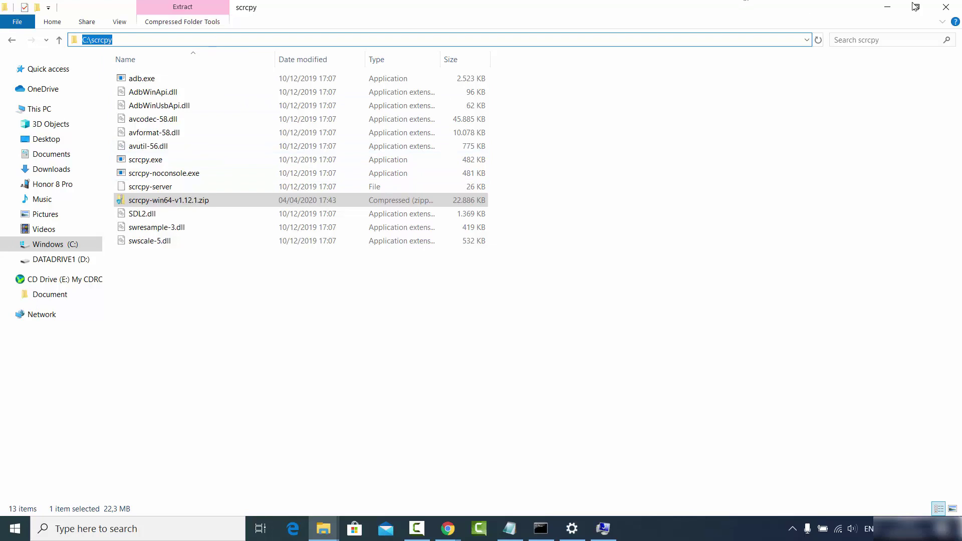
left_click(887, 7)
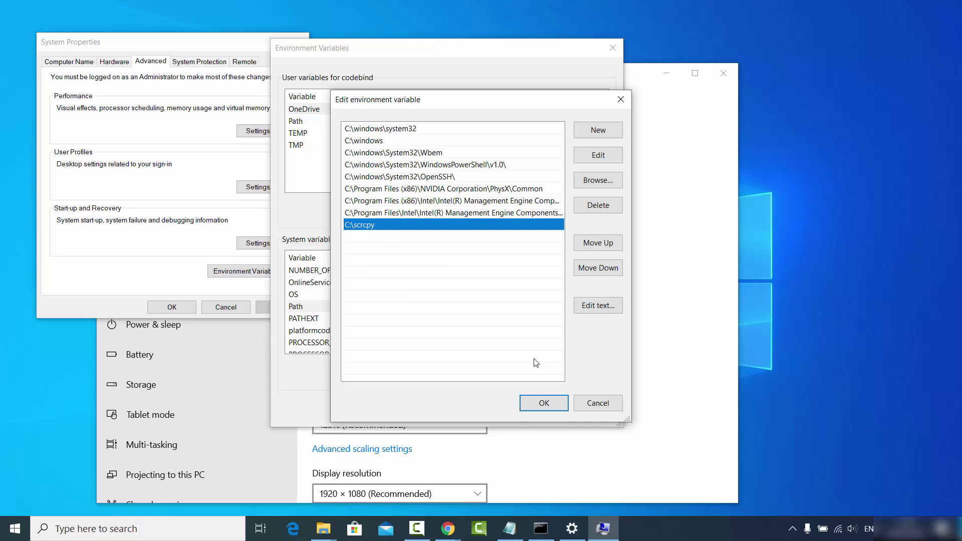
left_click(549, 407)
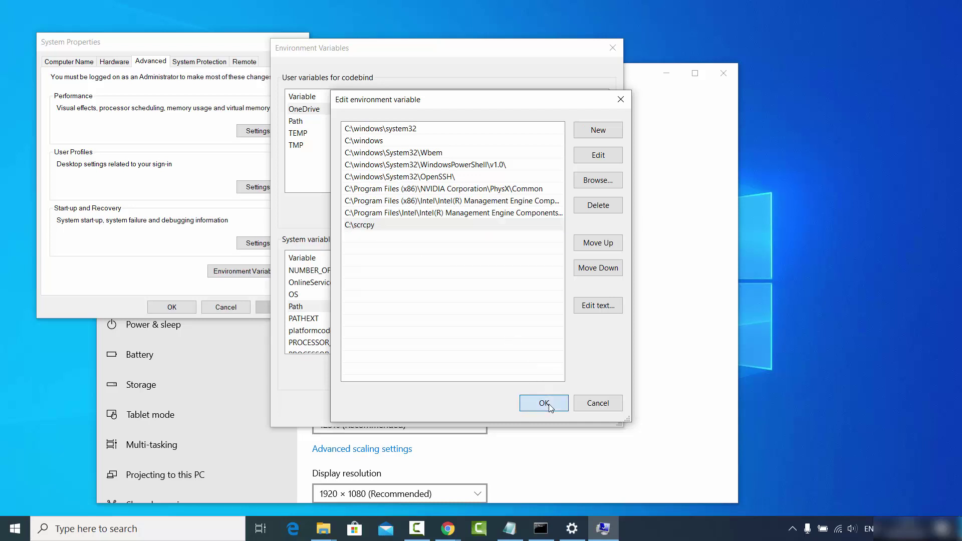
Step: Confirm the Environment Variables and System Properties dialogs to save the Path change
left_click(528, 414)
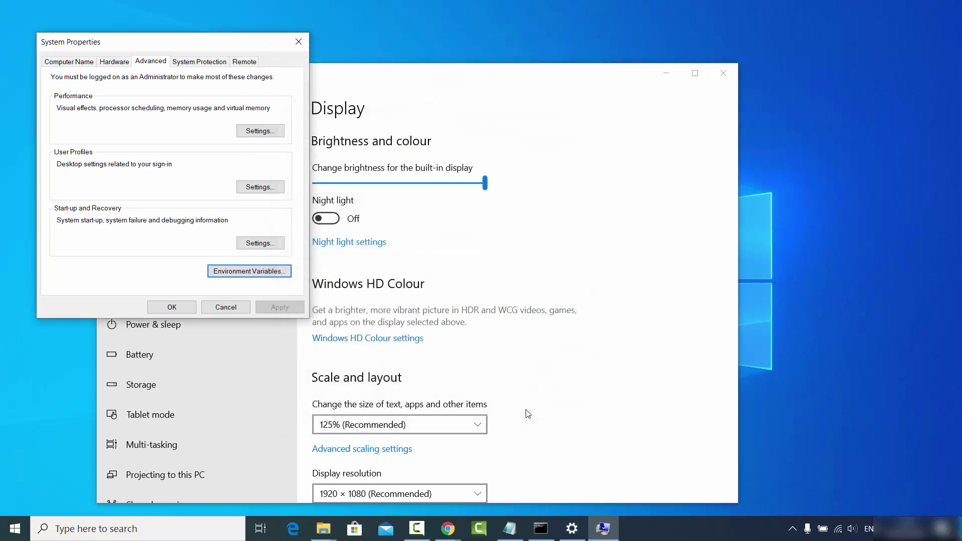
left_click(163, 305)
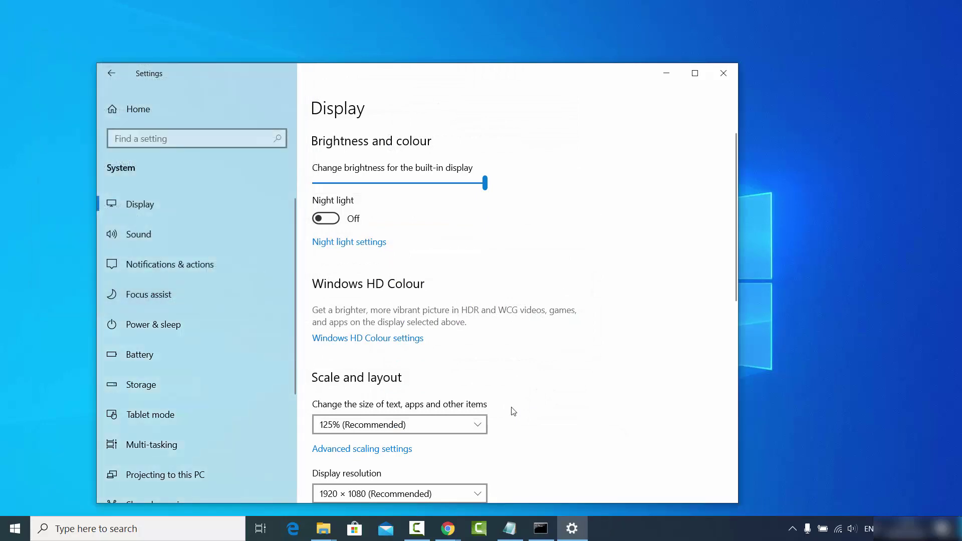
Step: Close the old administrator Command Prompt session and minimize the Settings window
left_click(540, 529)
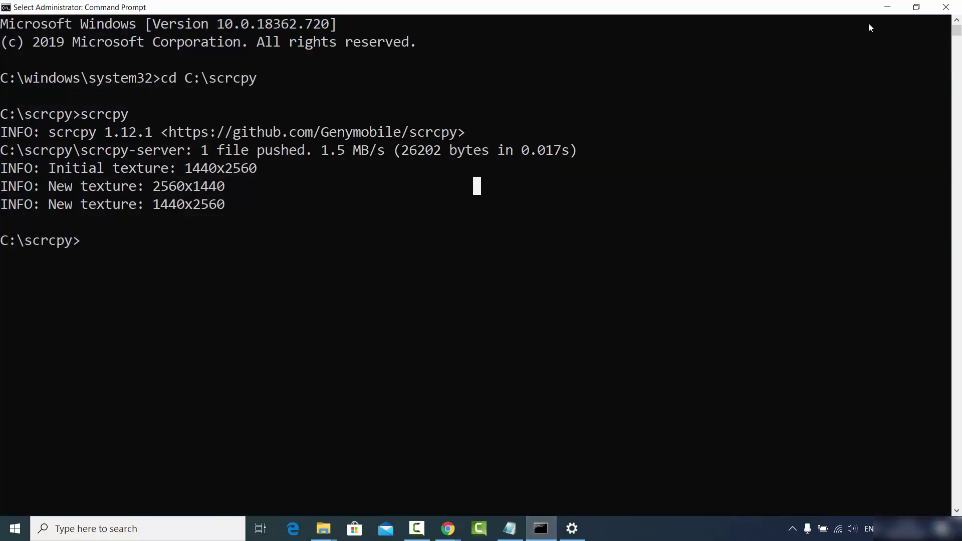
left_click(945, 7)
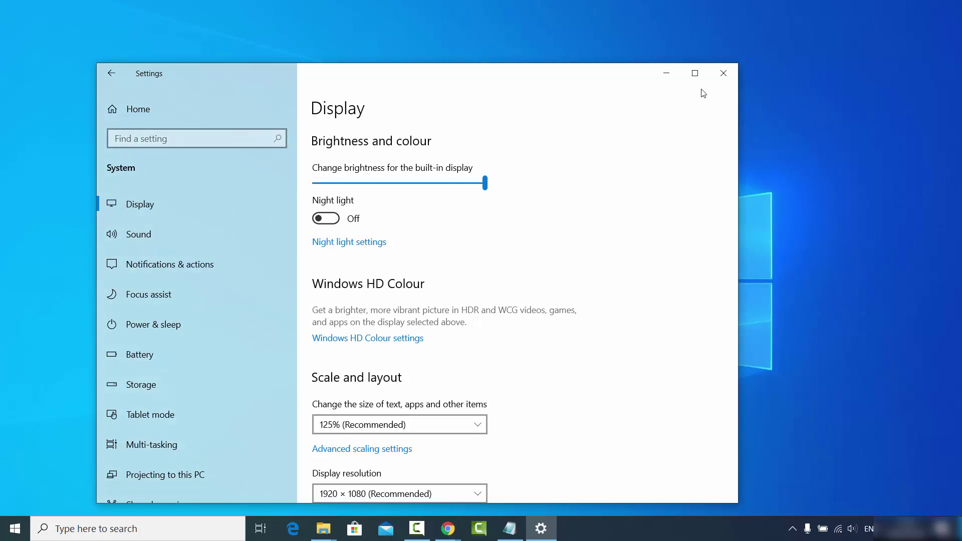
left_click(666, 73)
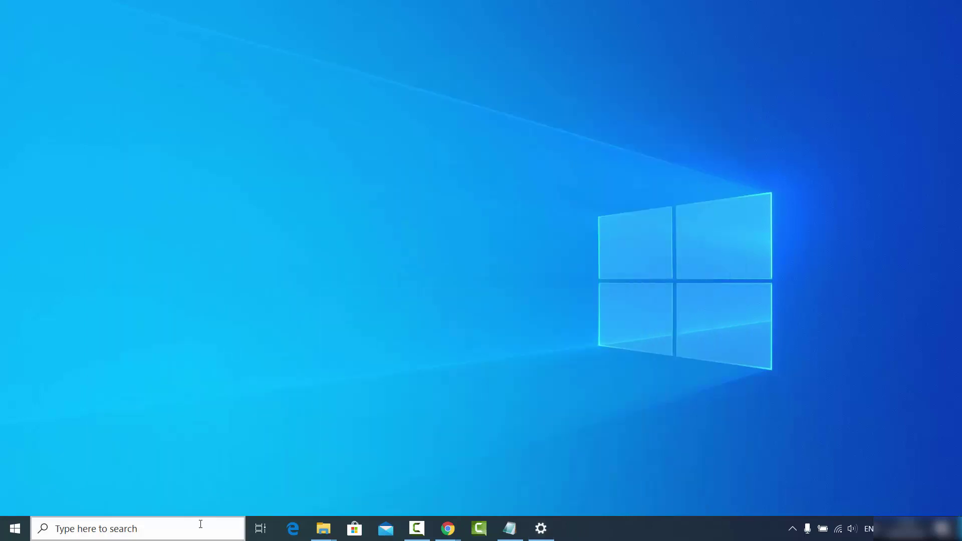
Step: Search Windows for cmd and open a new Command Prompt as administrator
left_click(203, 523)
type("cmd")
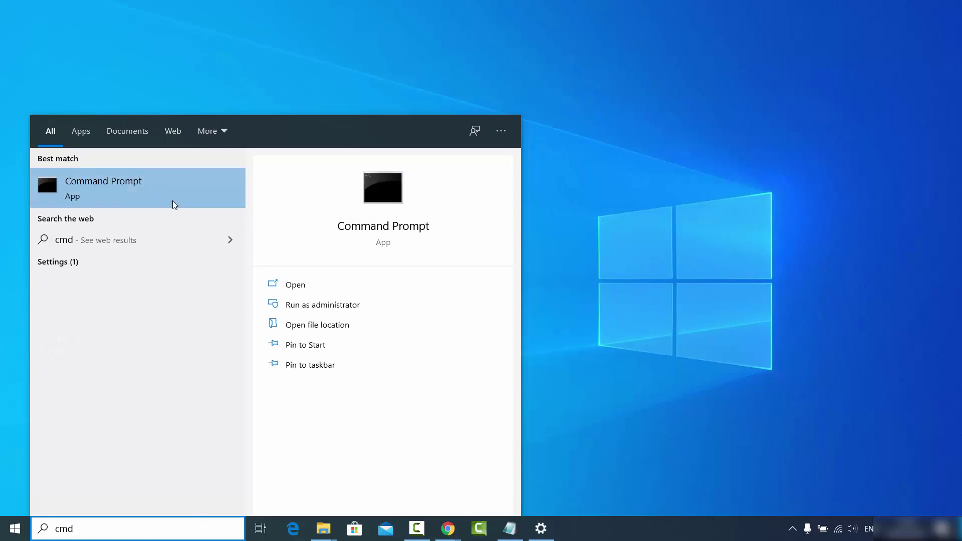
right_click(136, 185)
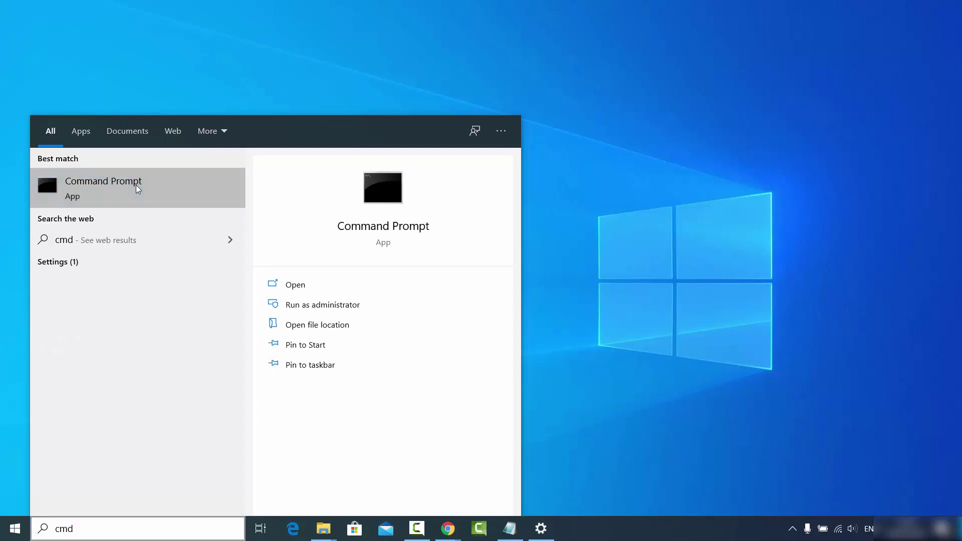
left_click(159, 196)
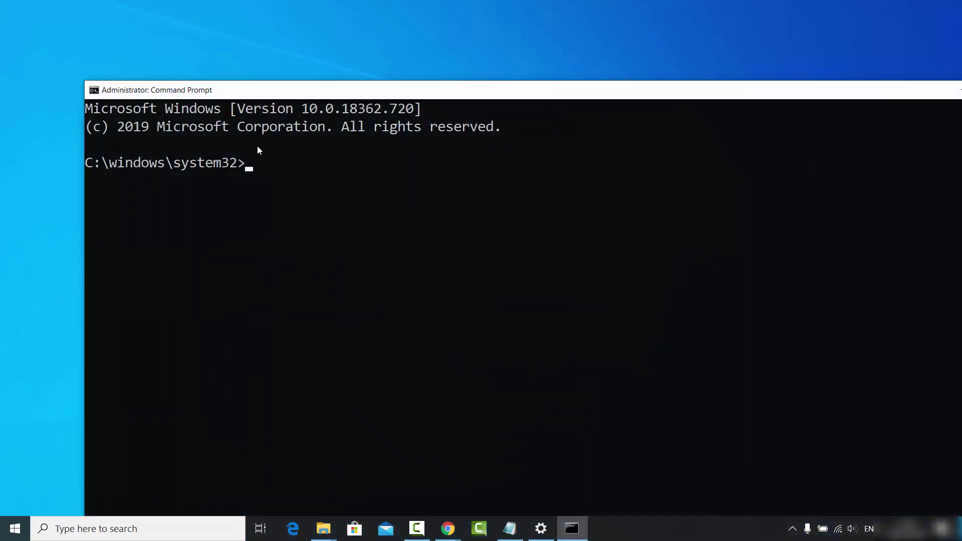
Step: Maximize the new Command Prompt, run scrcpy from C:\windows\system32 to test the Path entry, and close the mirrored phone window
left_click_drag(277, 94, 200, 41)
double_click(200, 40)
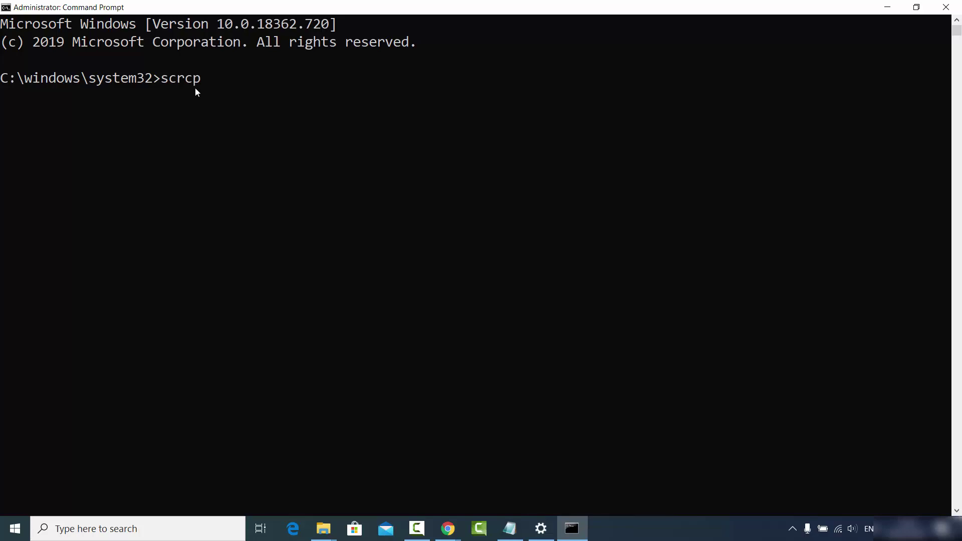
key("Return")
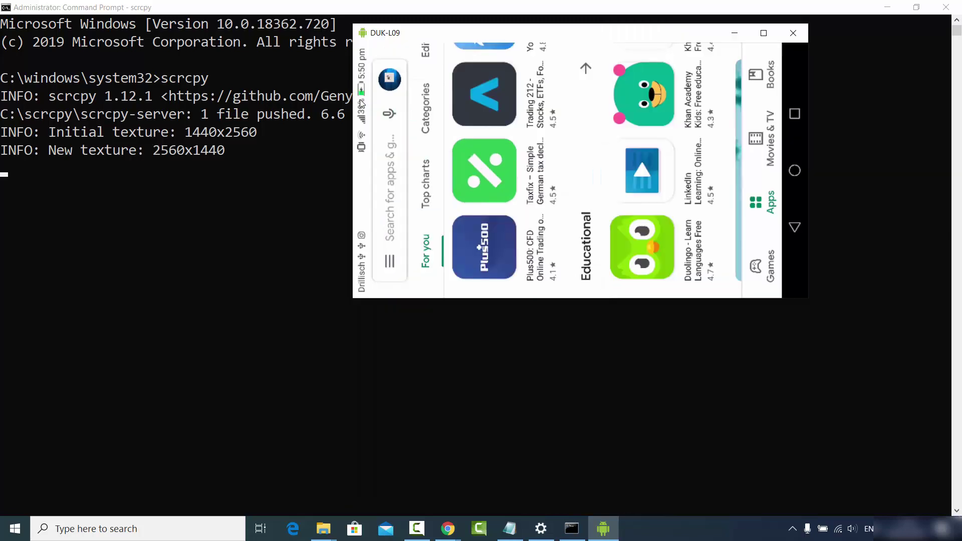
left_click(792, 32)
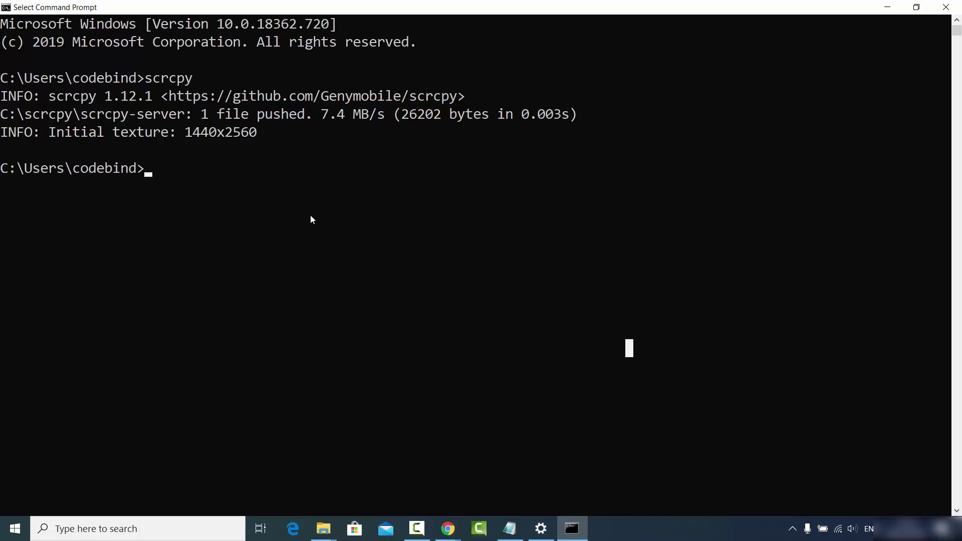
Step: Run scrcpy again from the user folder in the non-administrator Command Prompt to mirror the phone
left_click(148, 172)
type("s")
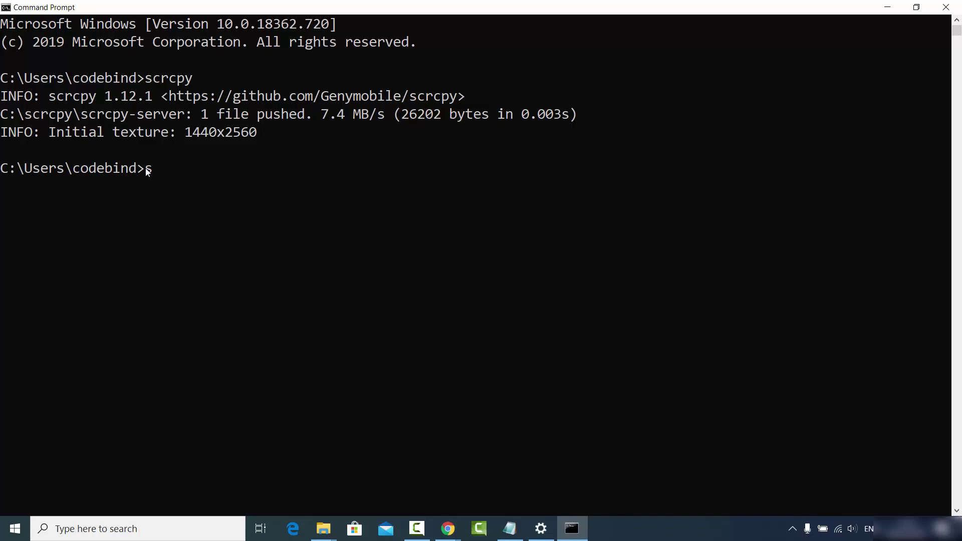
type("crcpy")
key("Return")
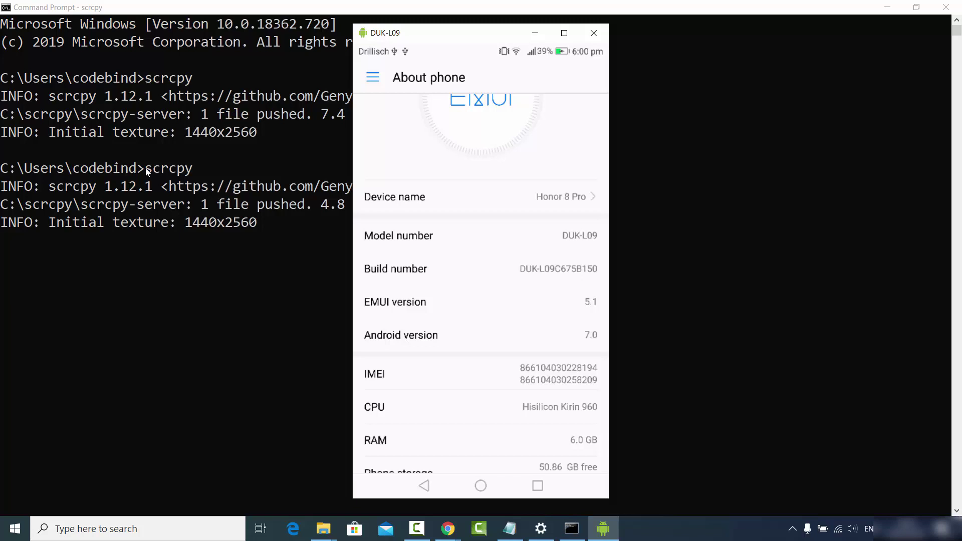
Step: Go back from the phone's About phone screen, and close the mirrored phone window to return to the Command Prompt
key("ctrl+b")
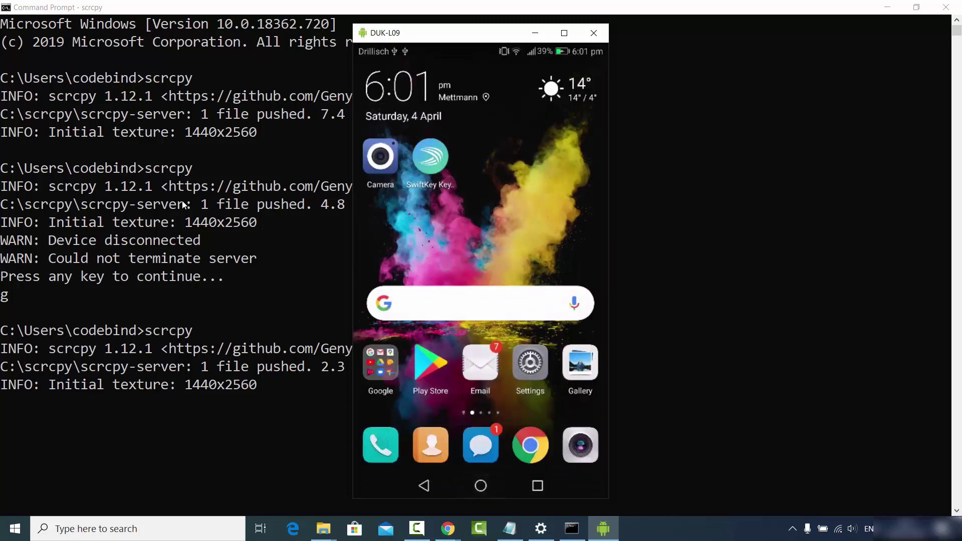
left_click(594, 33)
left_click(589, 59)
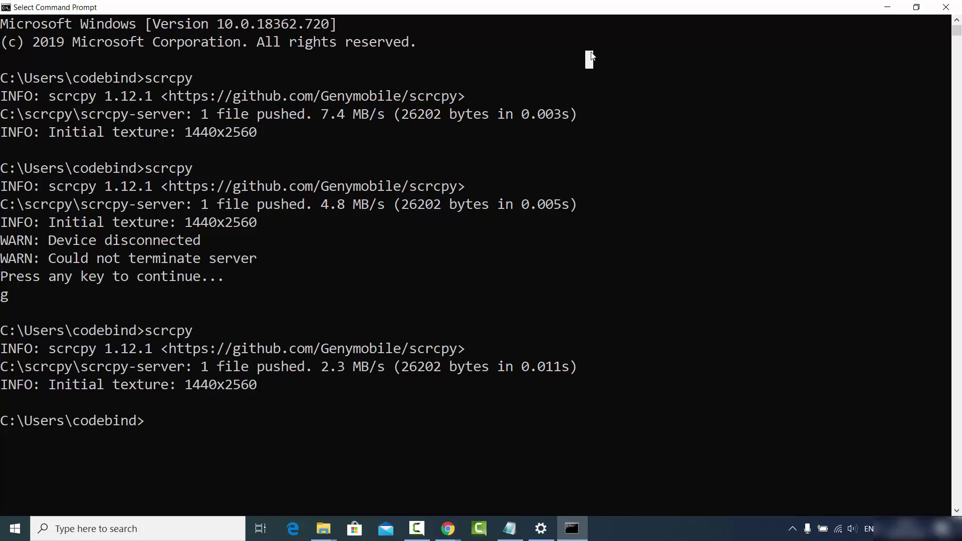